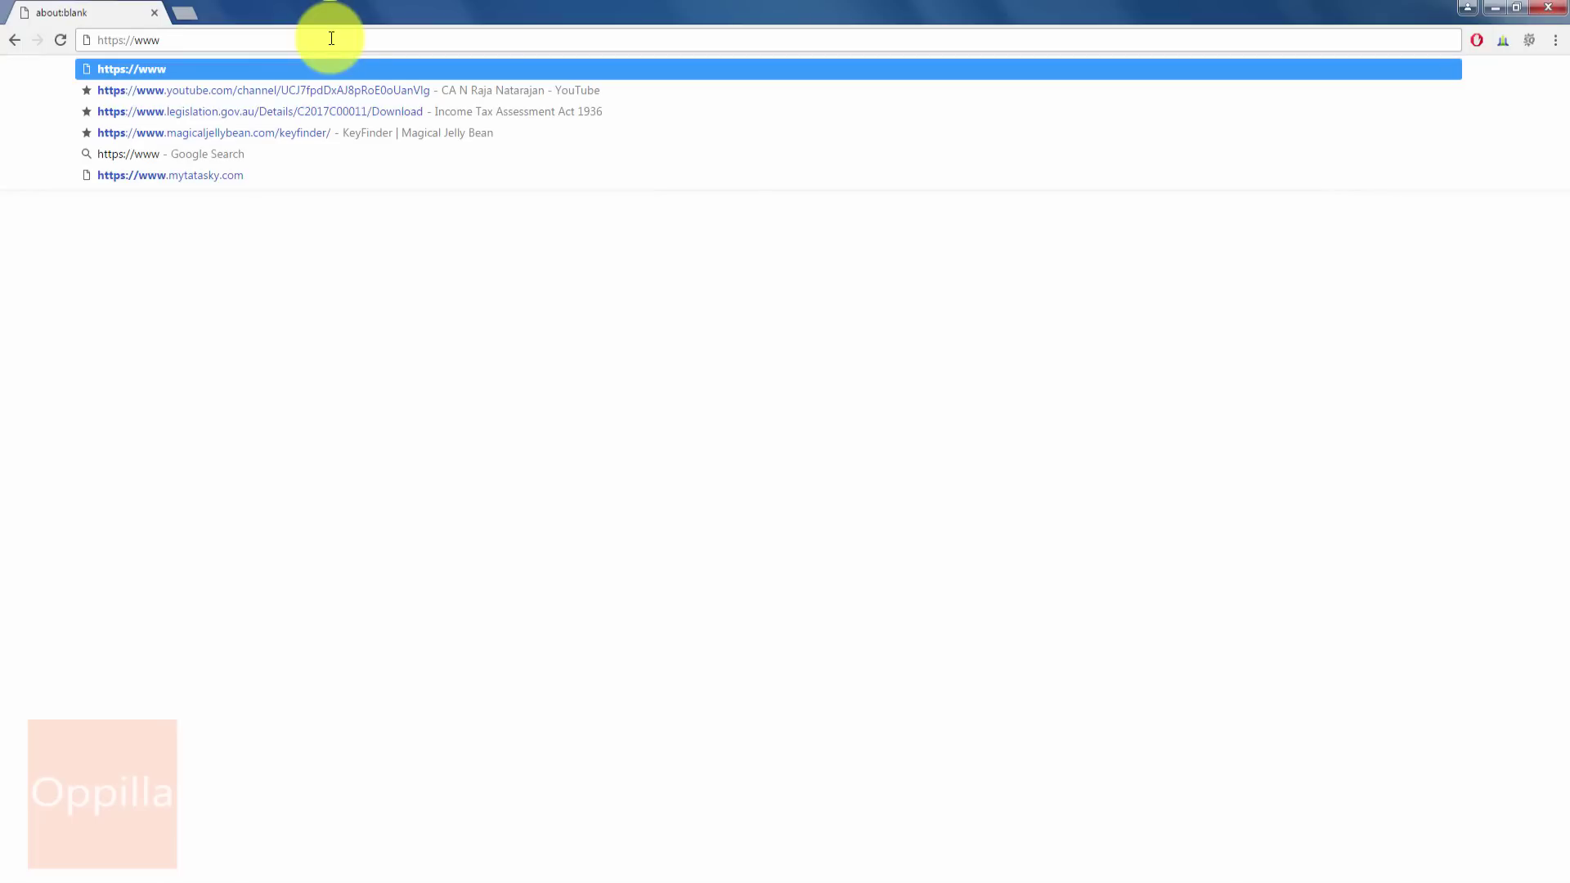
{"action": "type", "text": ".mytatas"}
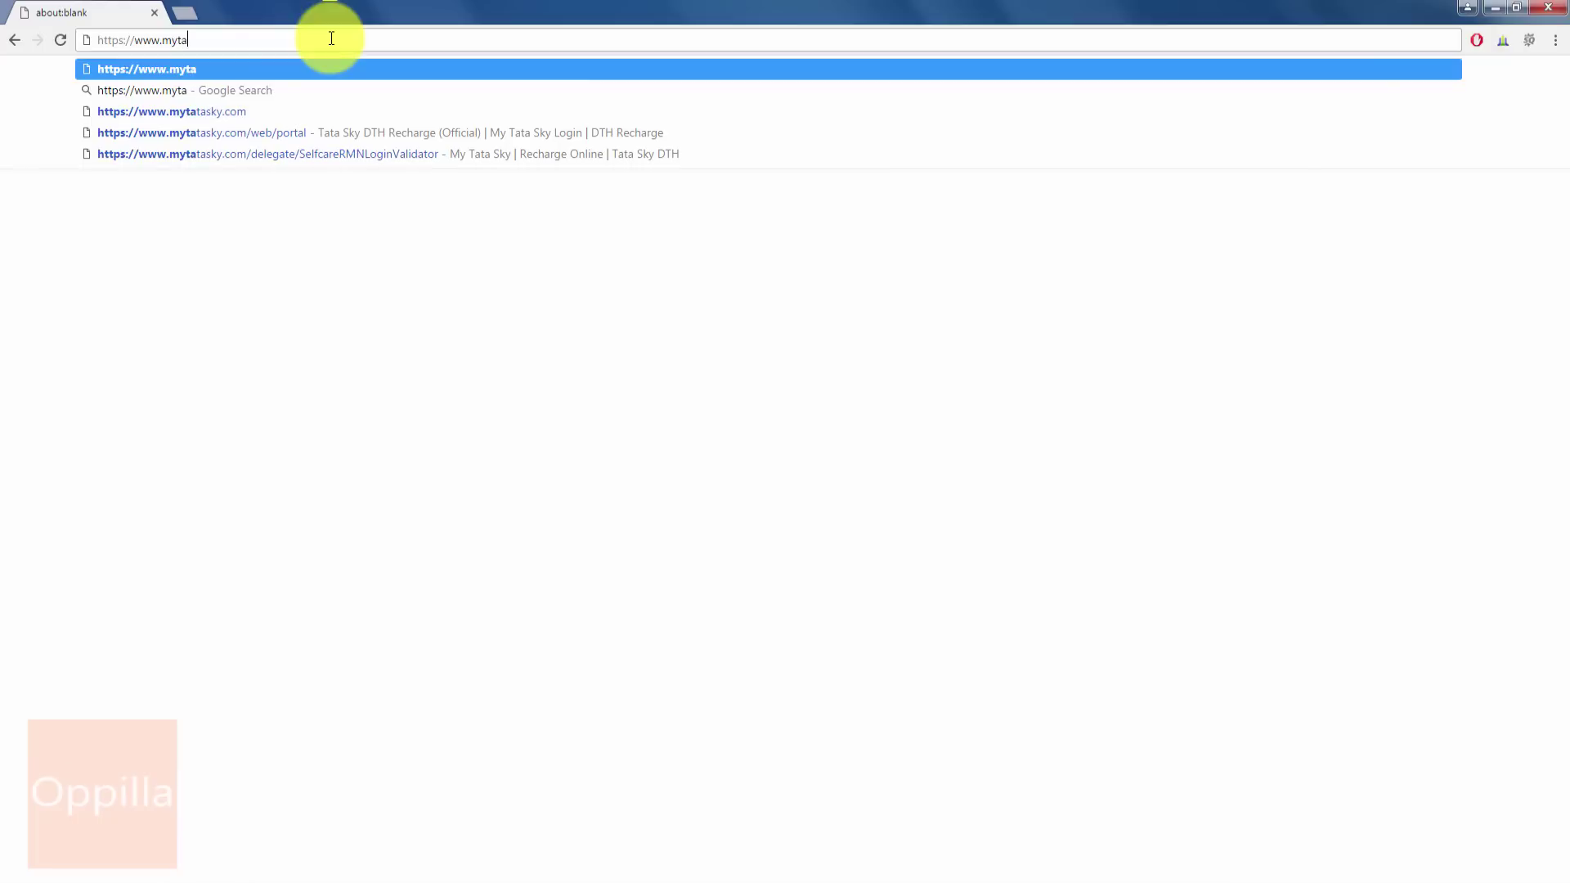
{"action": "type", "text": "ky.com/web/portal"}
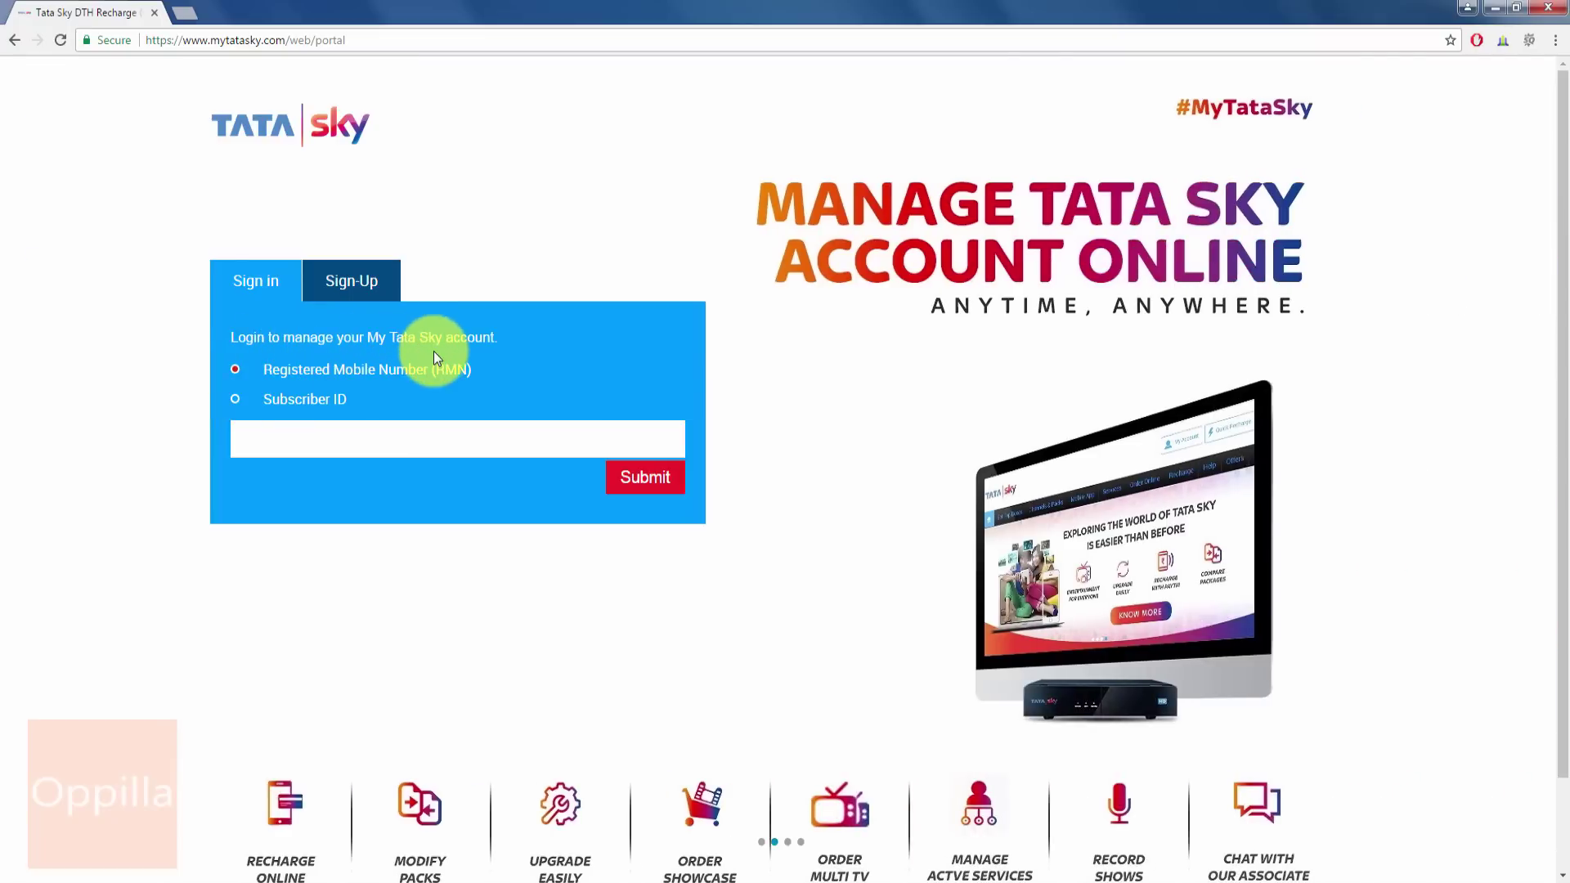
- Sign in to My Tata Sky with the registered mobile number (RMN) instead of the Subscriber ID
{"action": "left_click", "coordinate": [448, 442]}
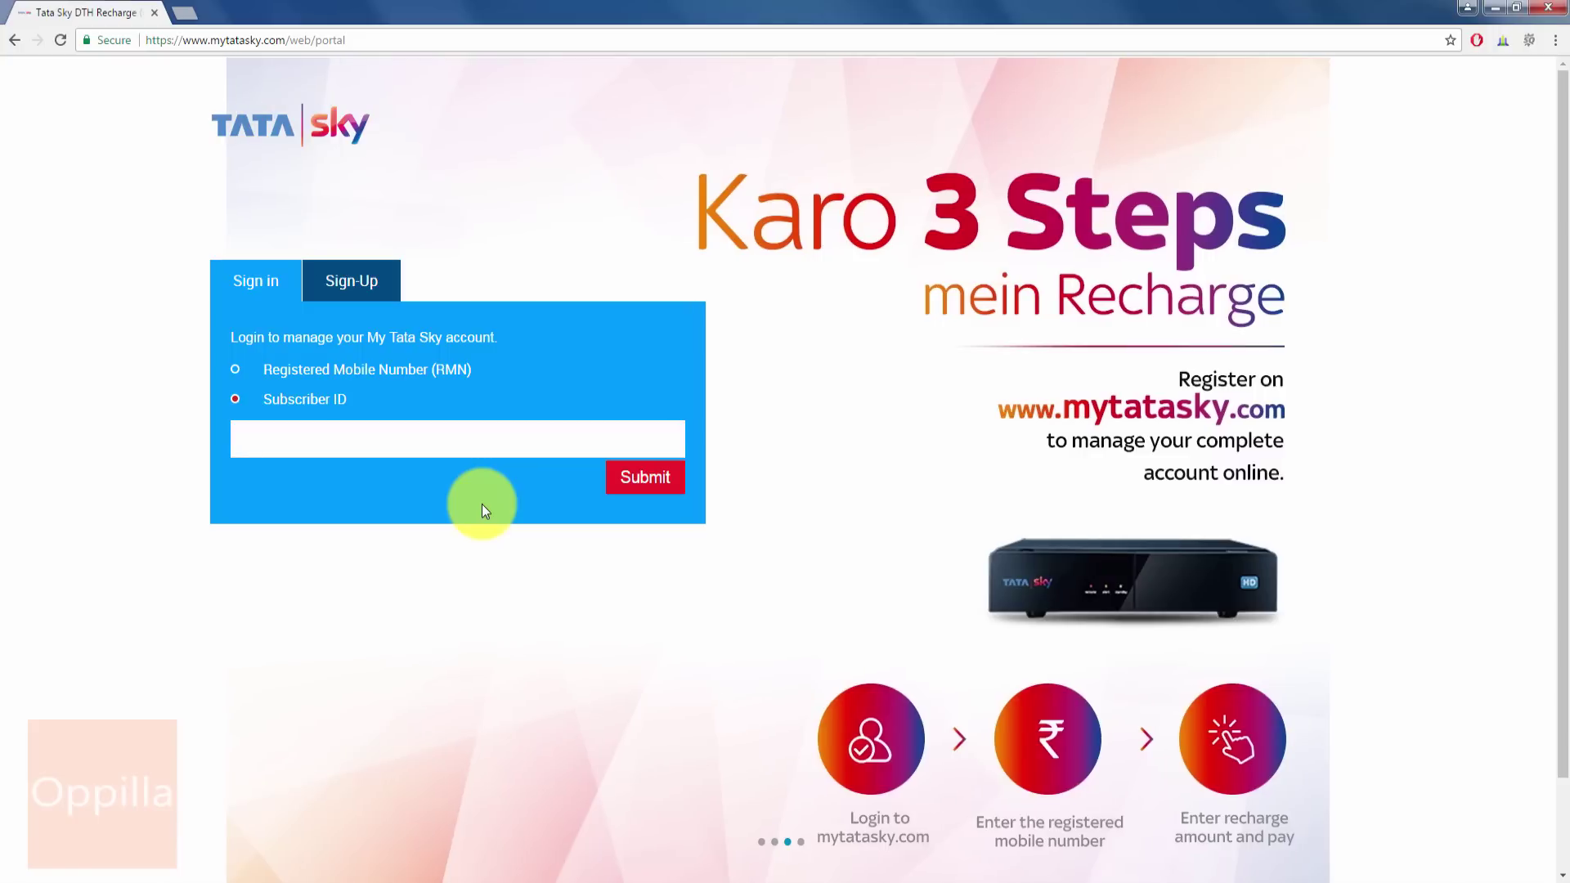
{"action": "left_click", "coordinate": [235, 369]}
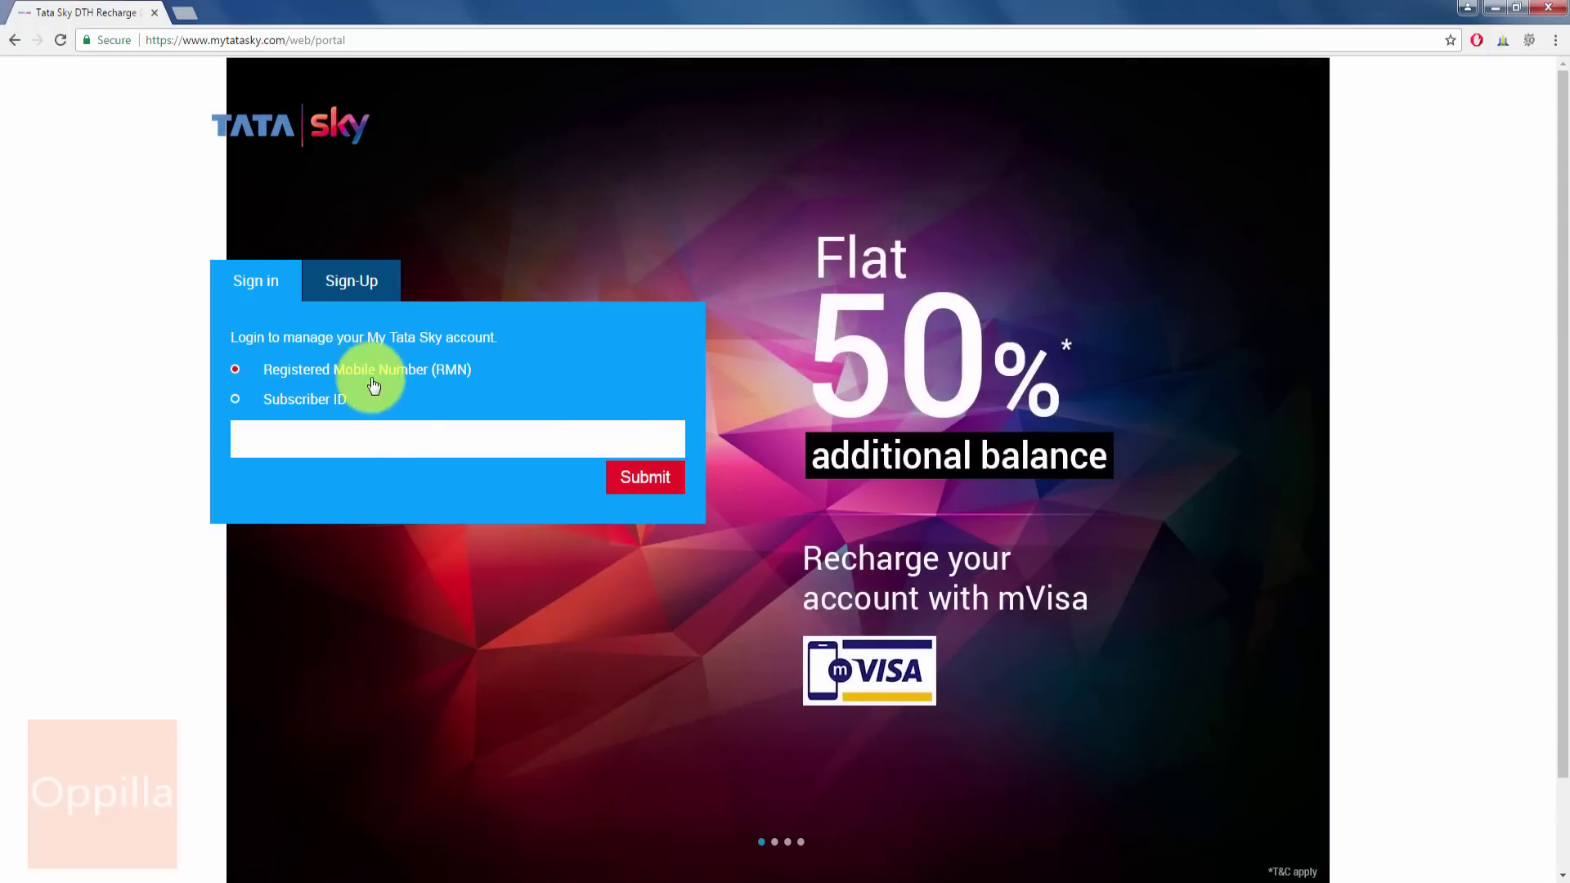
{"action": "left_click", "coordinate": [404, 441]}
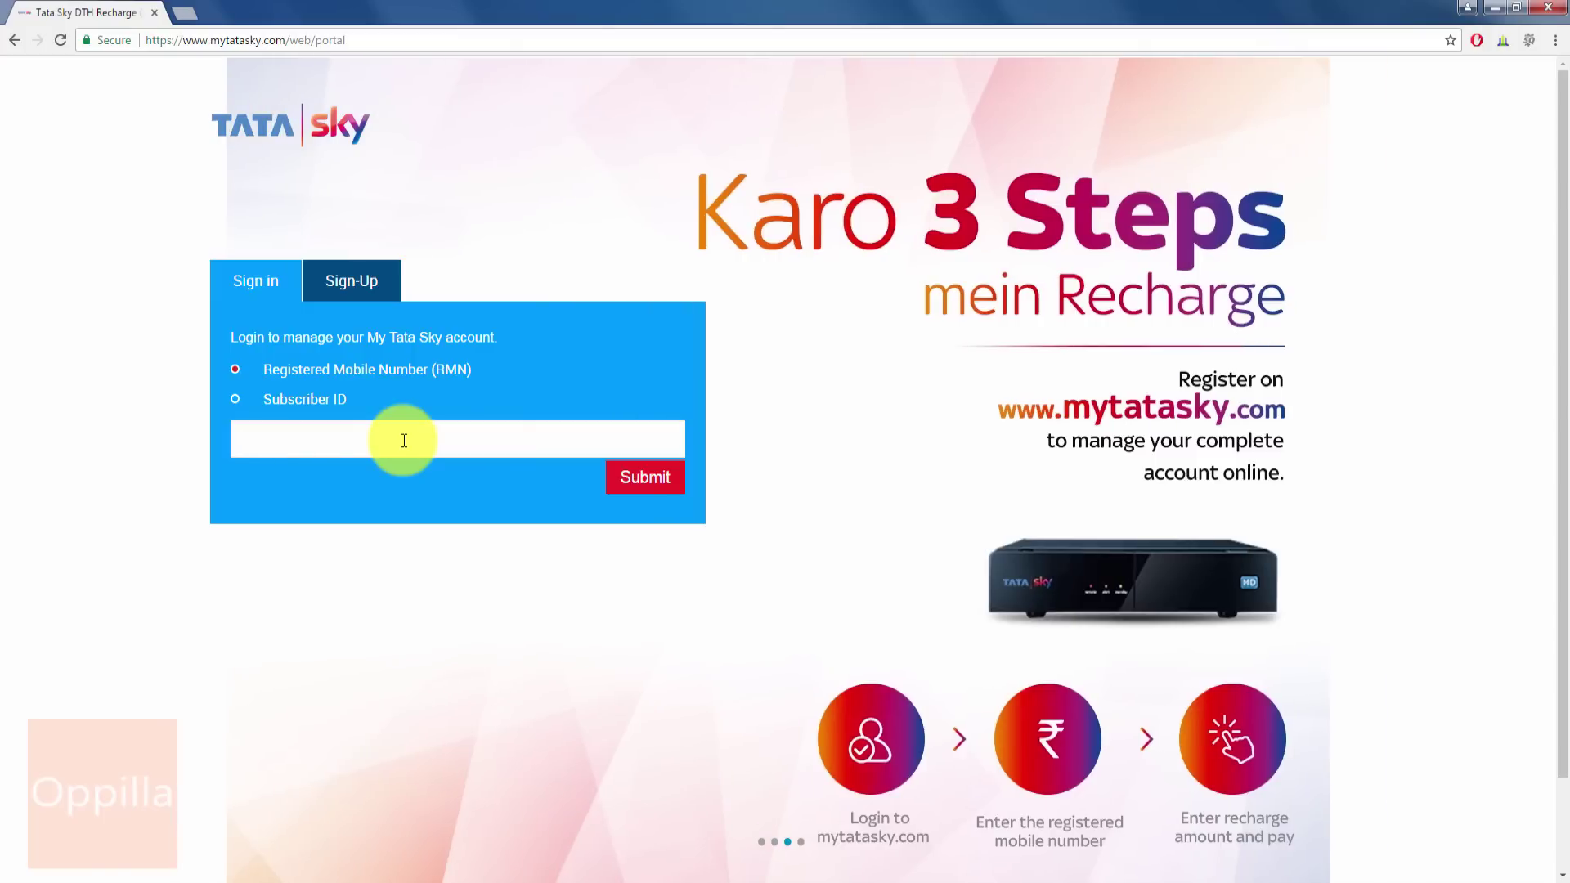
{"action": "key", "text": "ctrl+v"}
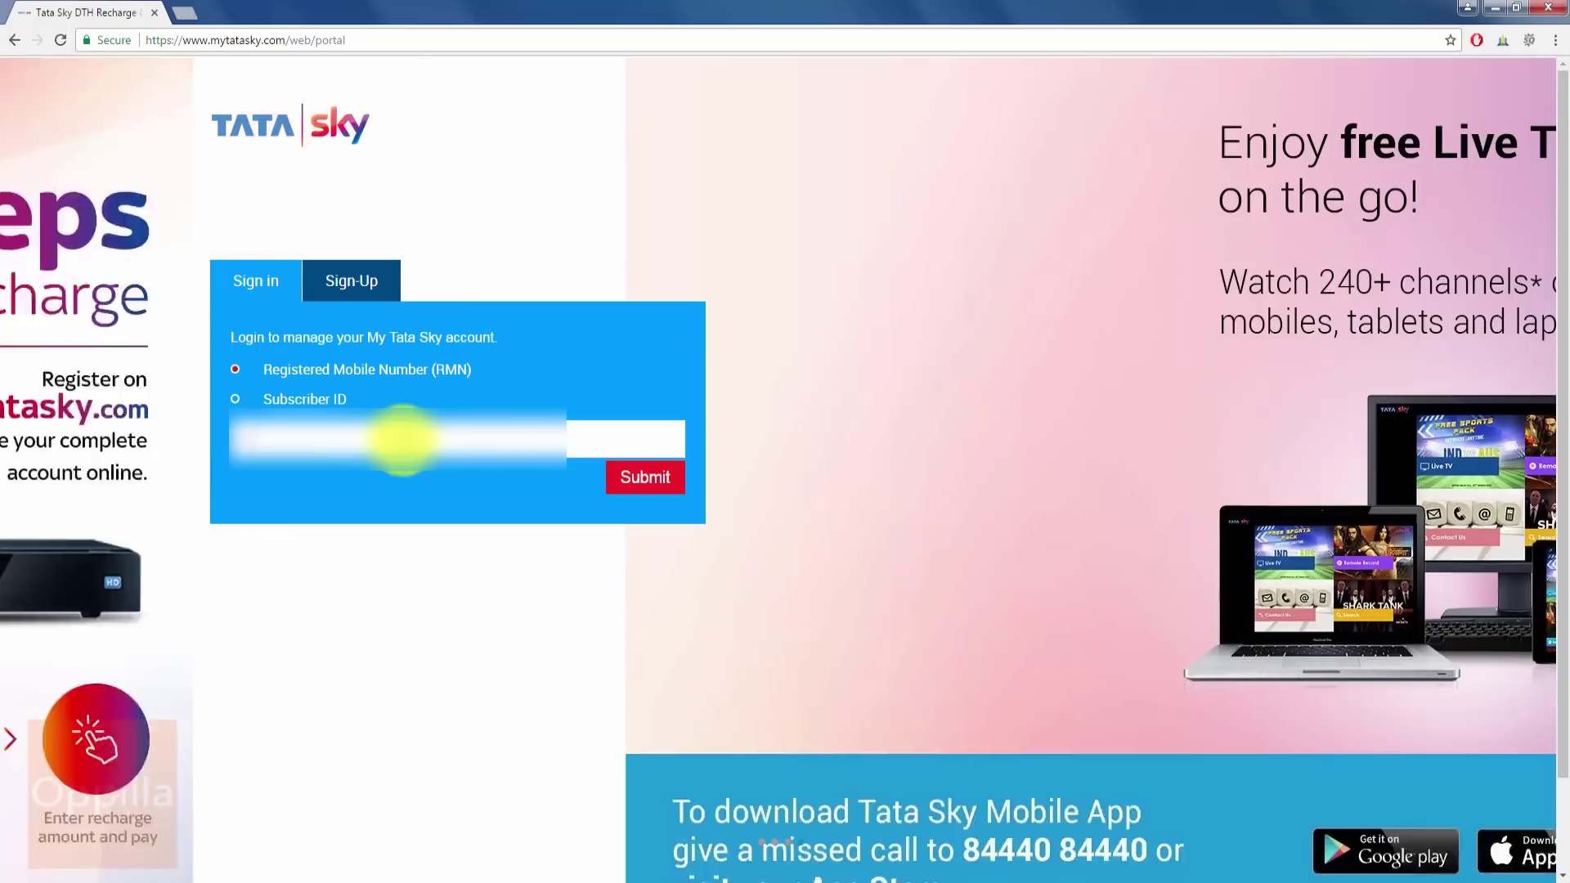
{"action": "type", "text": "12"}
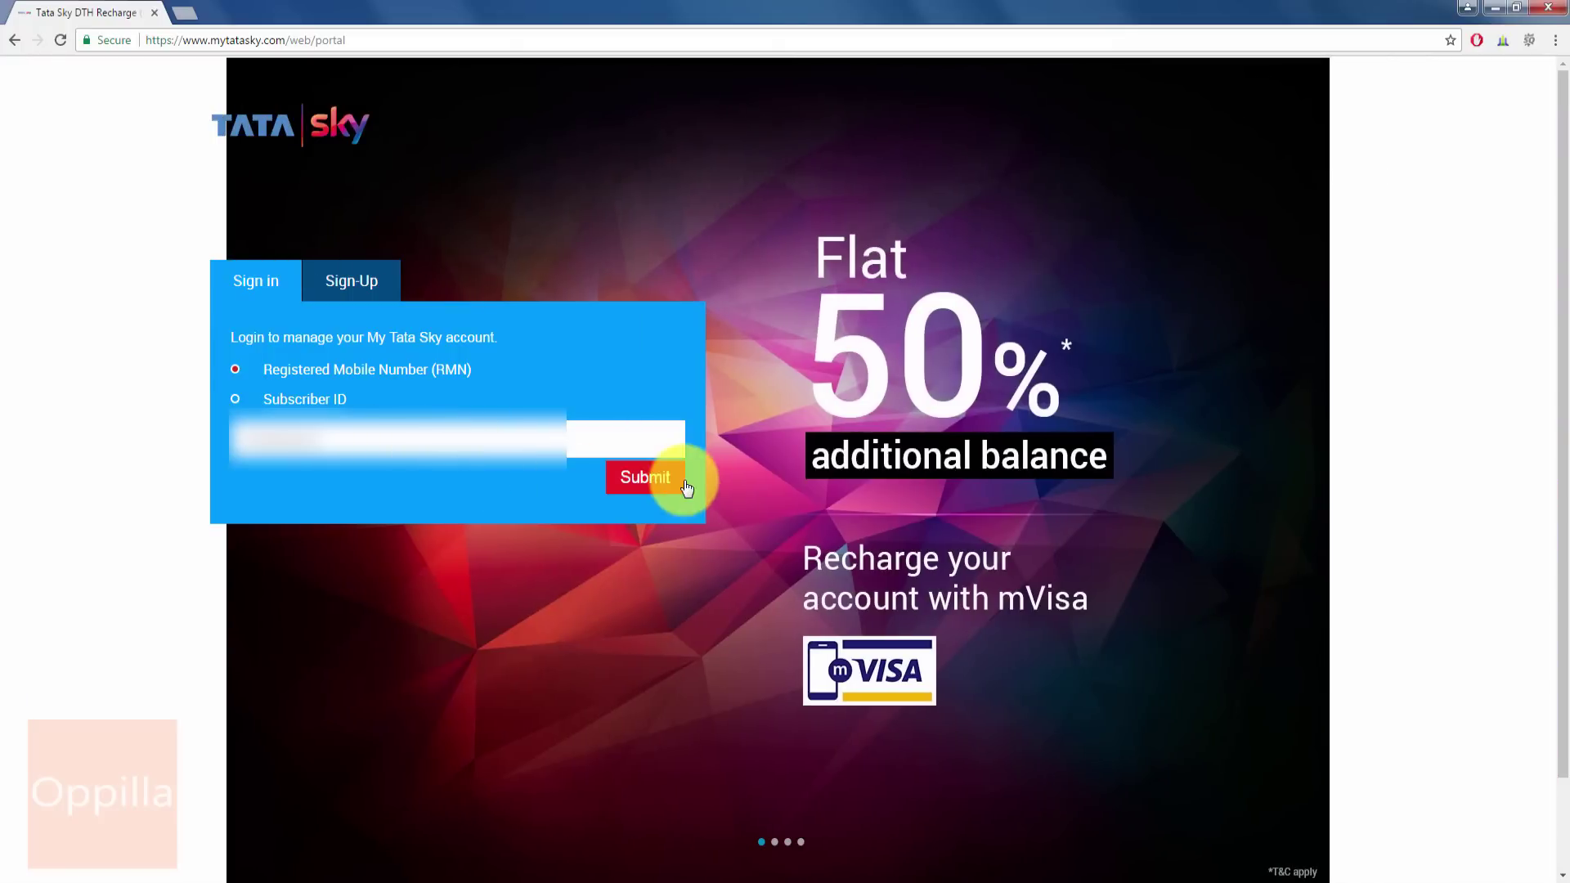
{"action": "left_click", "coordinate": [662, 479]}
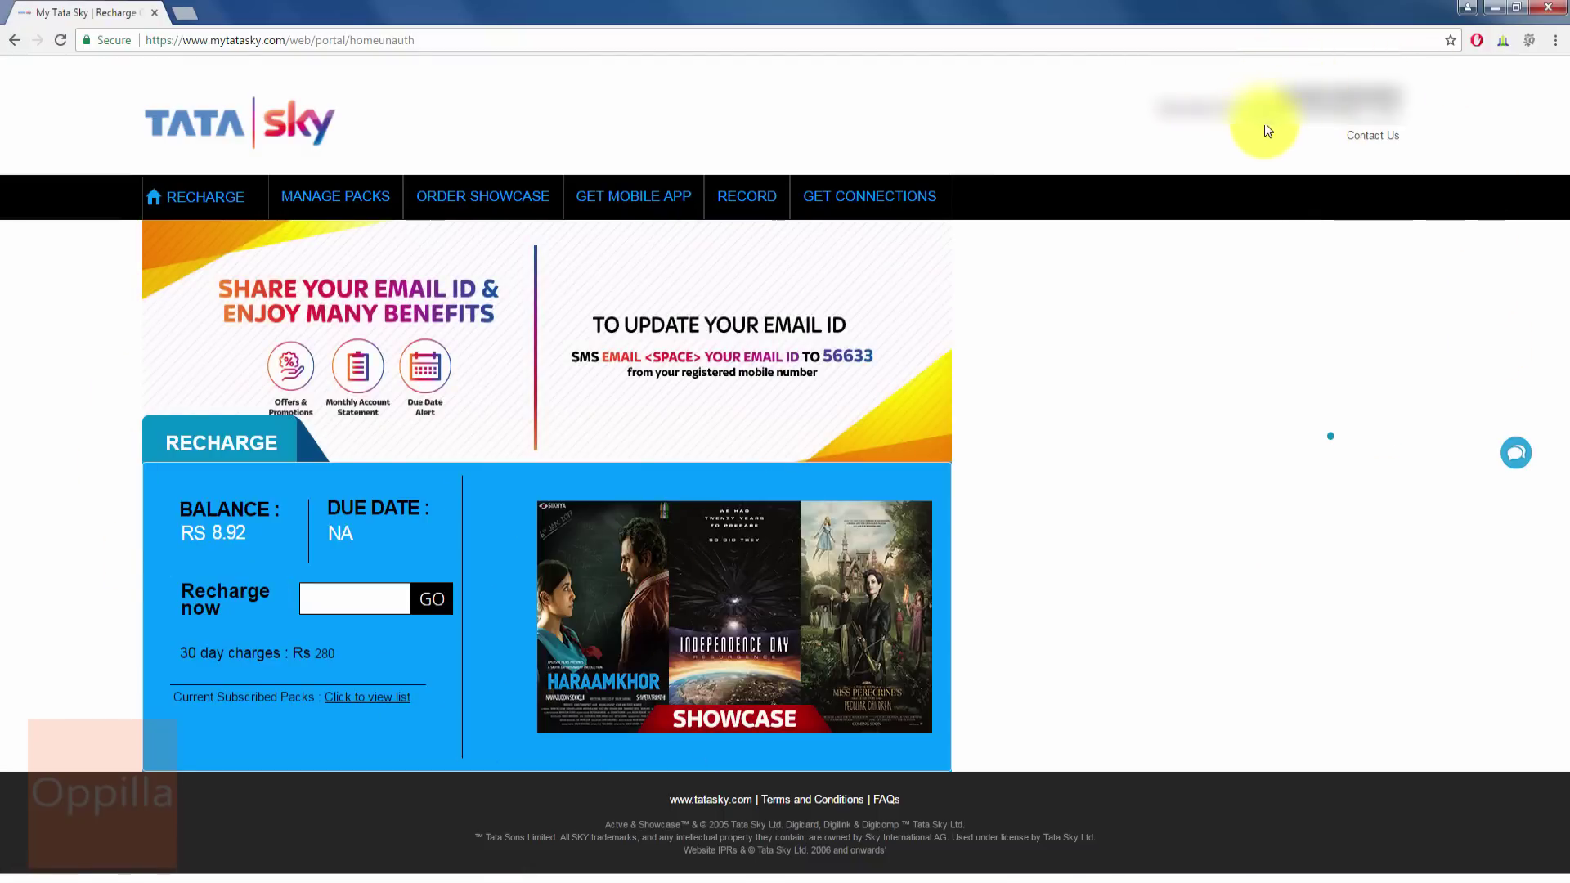
- Check the account home page showing a Rs 8.92 balance and Rs 280 30-day charges
{"action": "mouse_move", "coordinate": [1373, 135]}
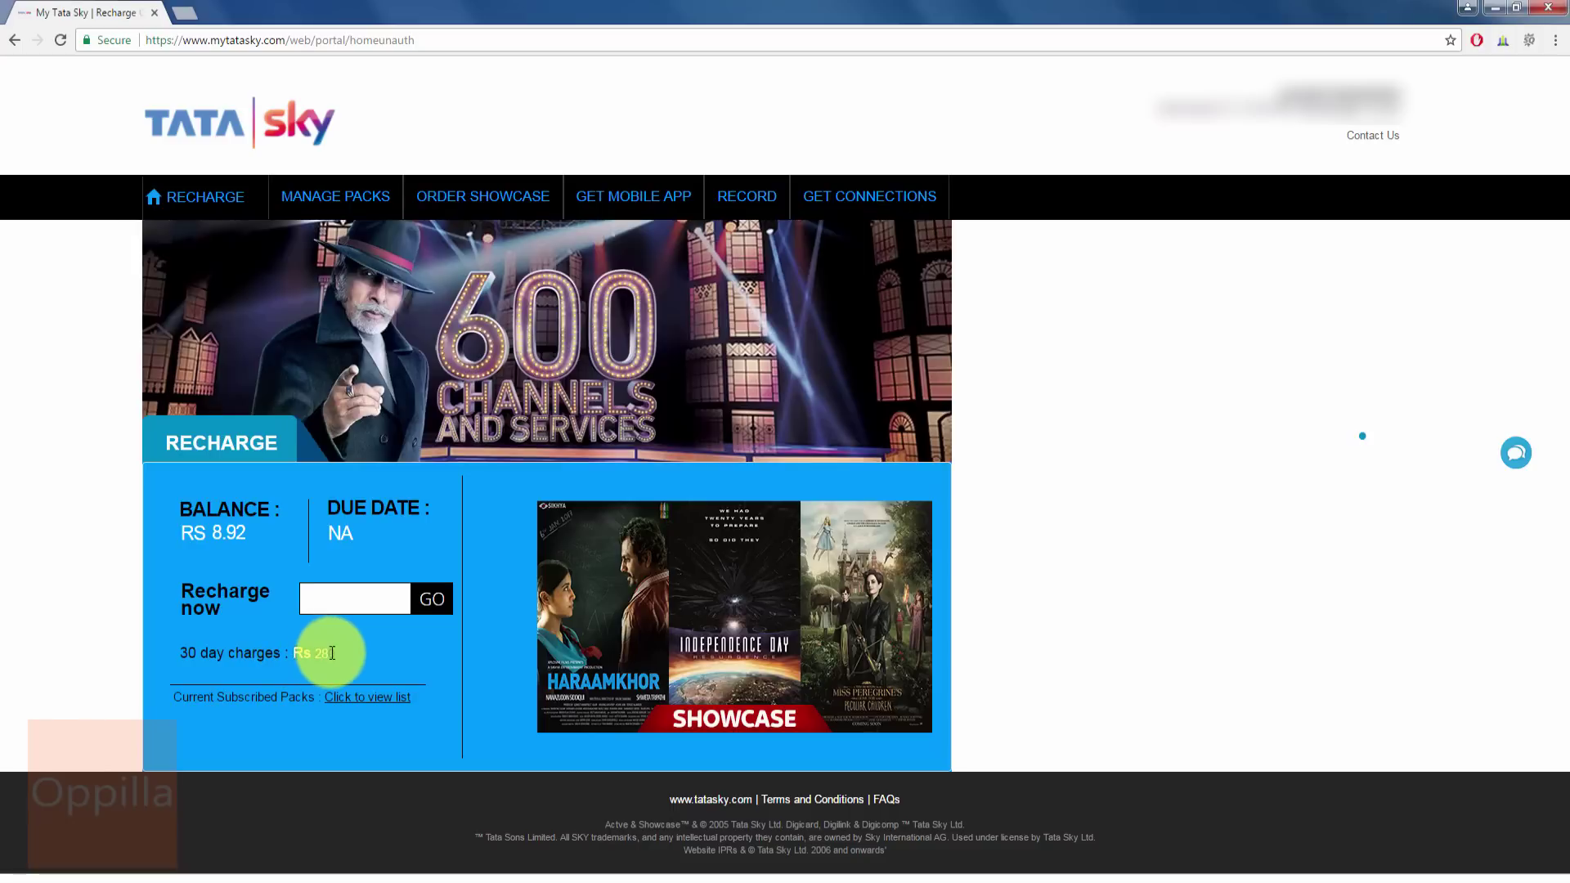
- Enter a recharge amount of 280 and proceed with the Rs 280 recharge
{"action": "left_click", "coordinate": [338, 598]}
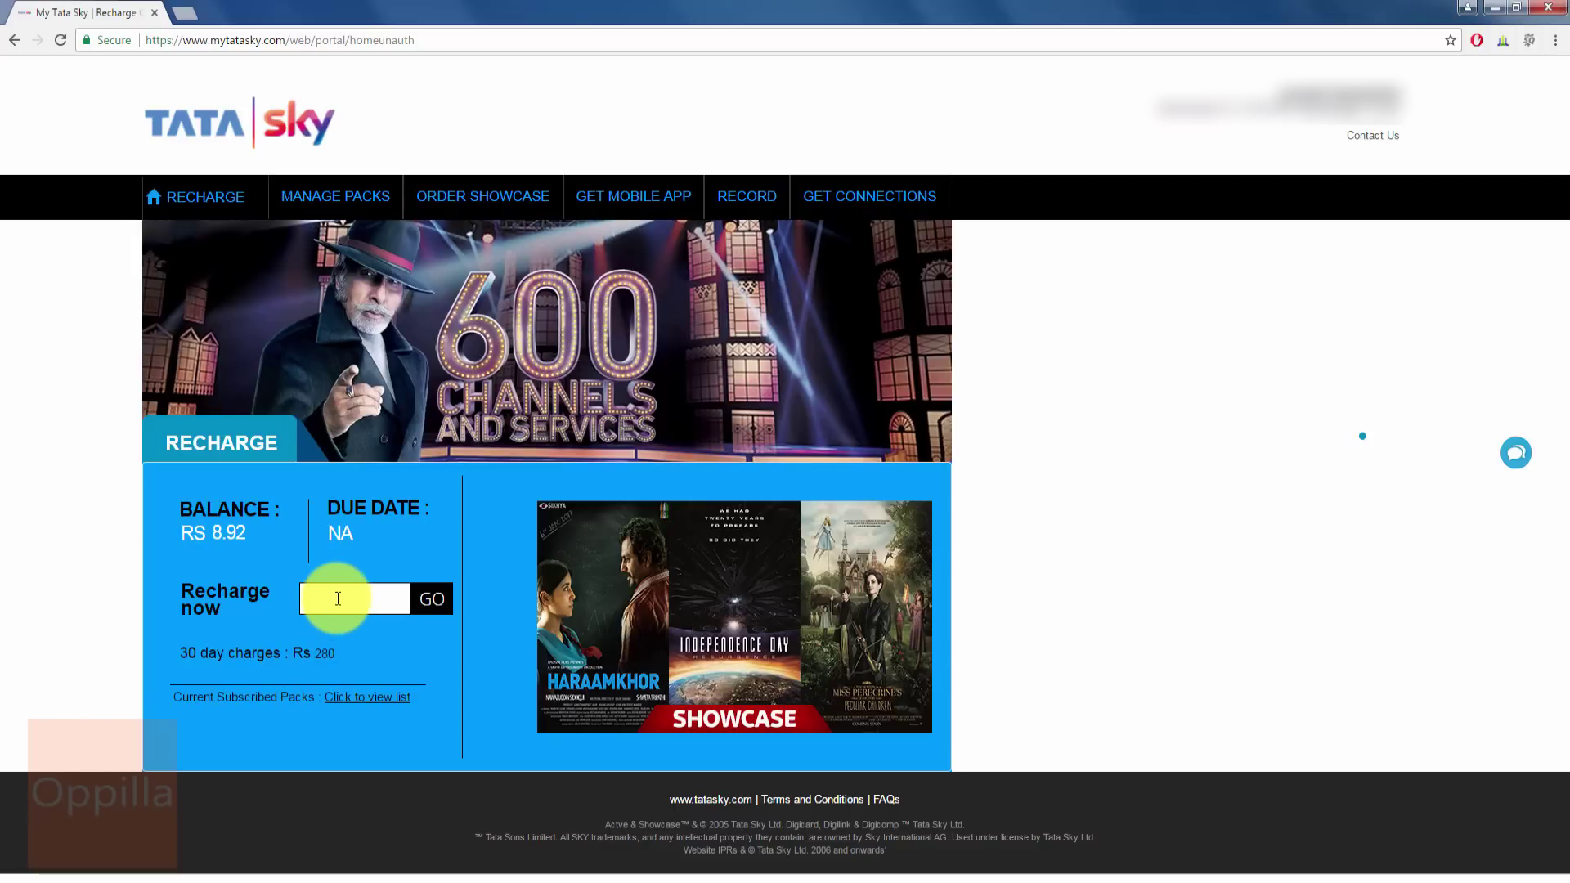
{"action": "type", "text": "280"}
{"action": "left_click", "coordinate": [426, 598]}
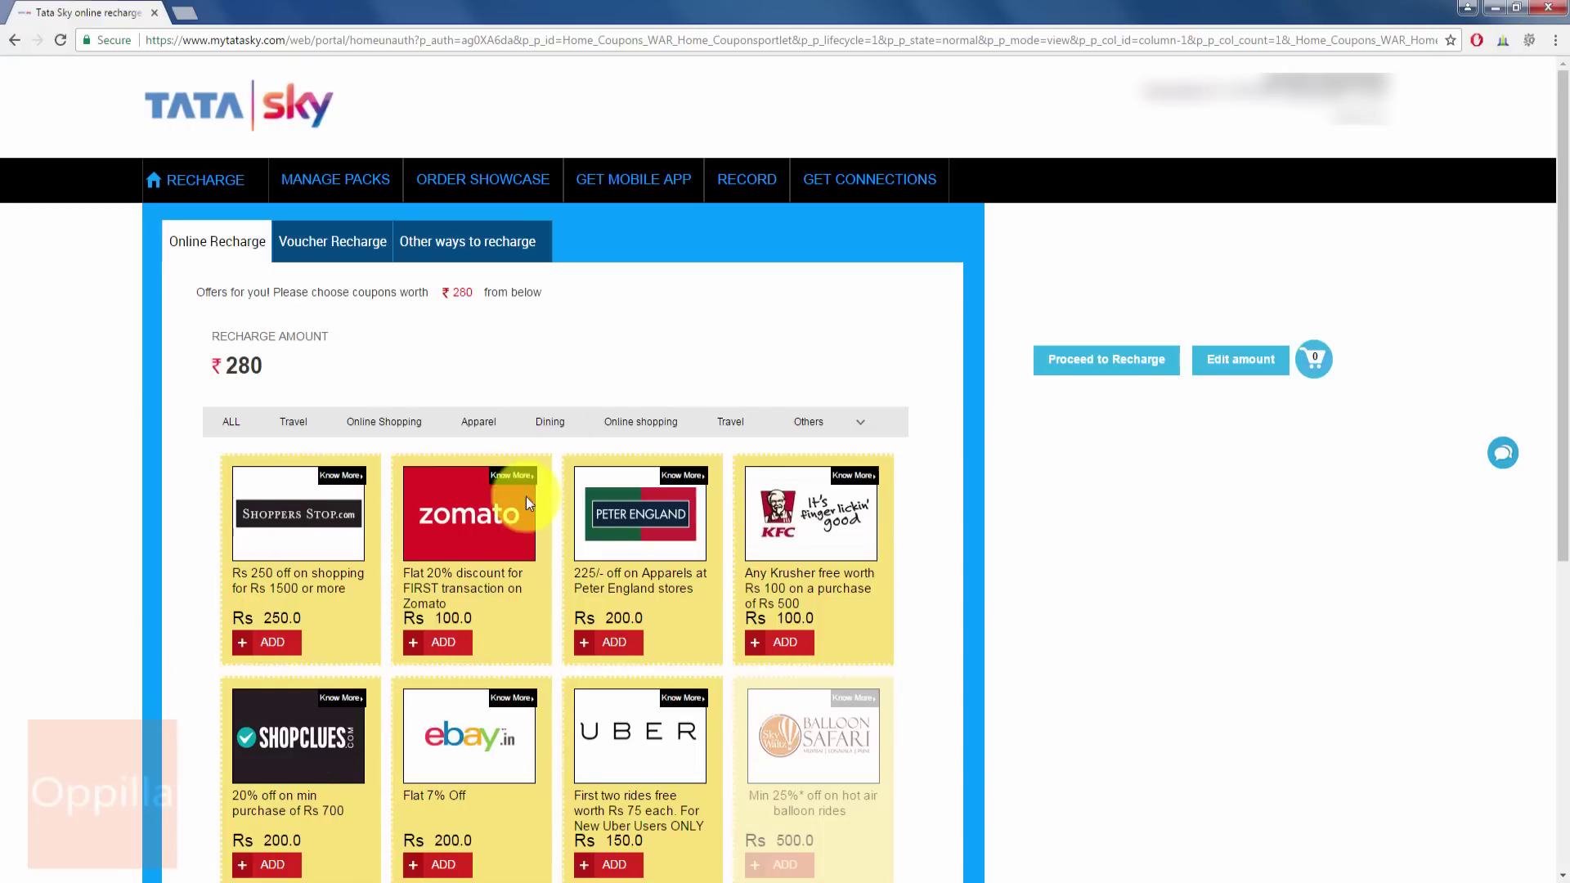
- Add the eBay coupon and show coupon offers from all categories
{"action": "scroll", "coordinate": [458, 609], "scroll_direction": "down", "scroll_amount": 2}
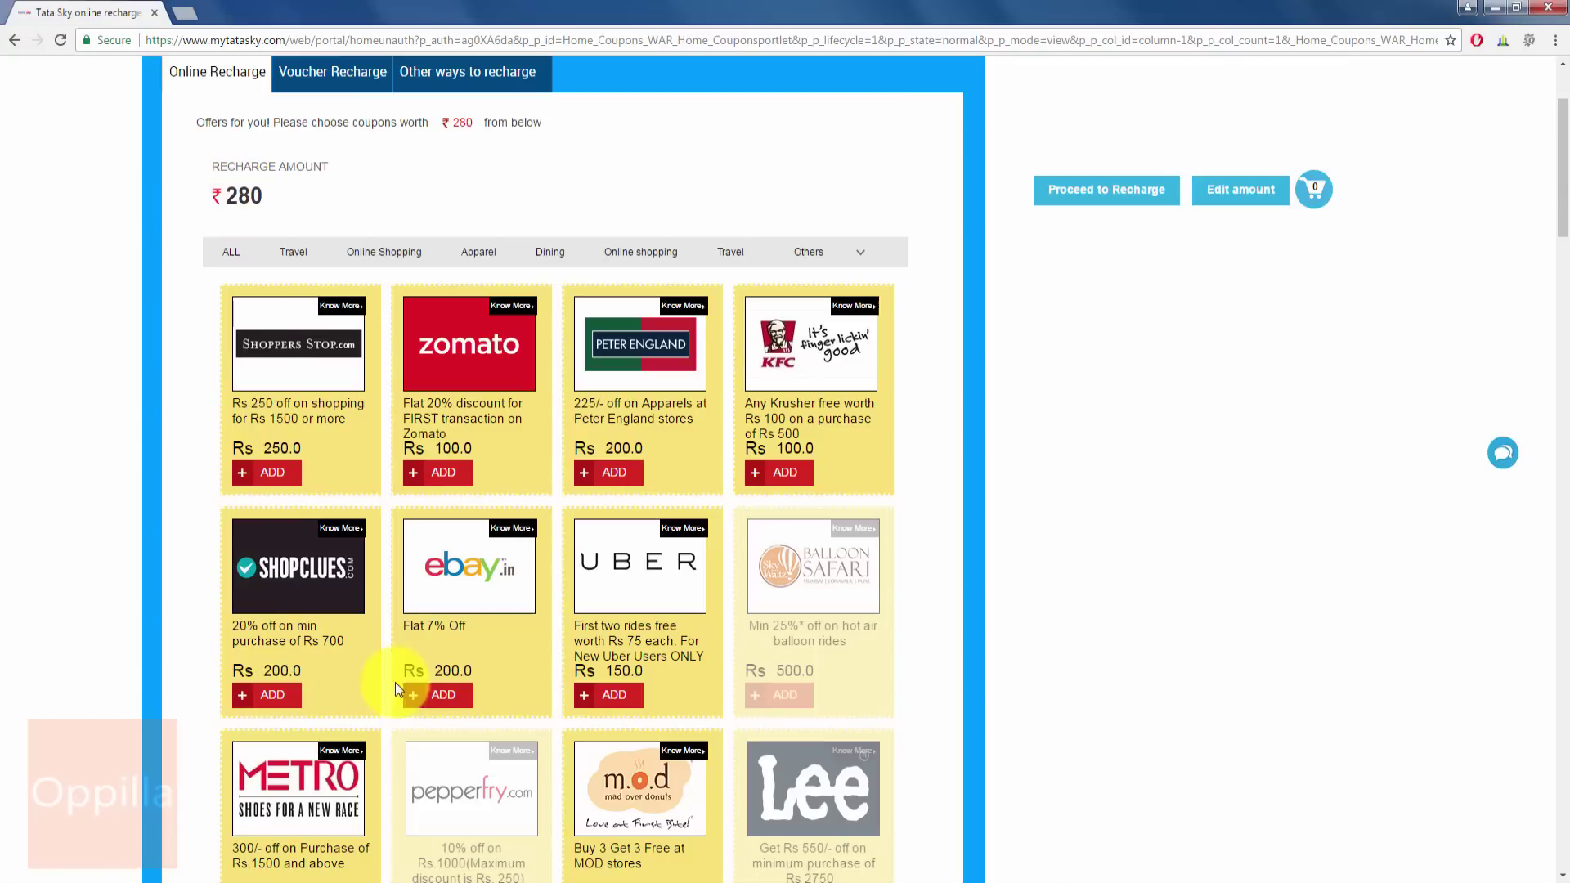
{"action": "left_click", "coordinate": [448, 697]}
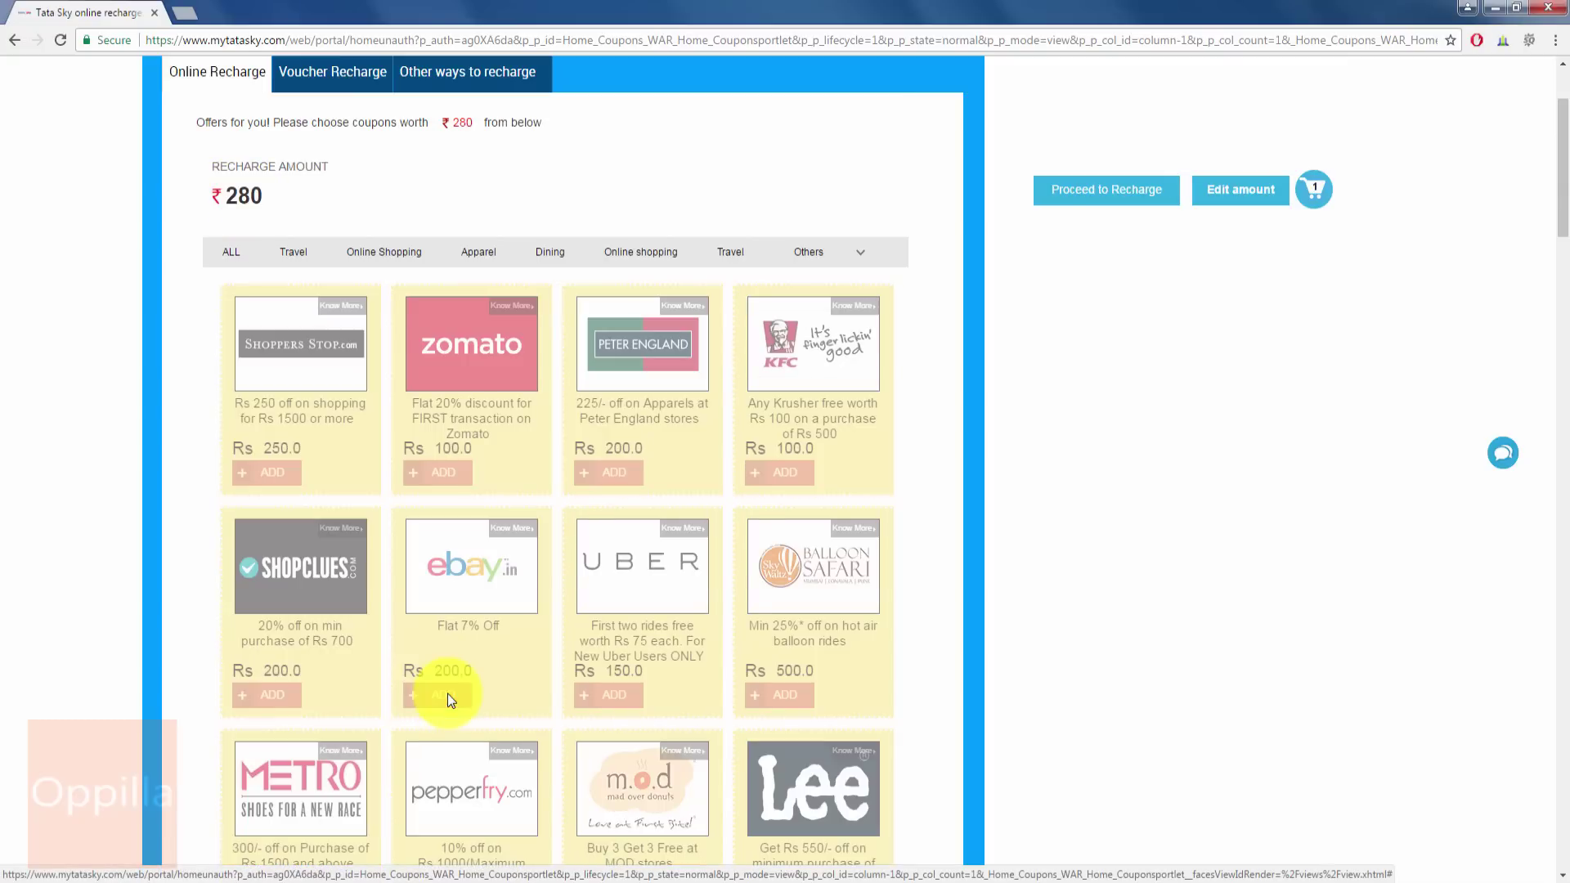
{"action": "scroll", "coordinate": [333, 478], "scroll_direction": "down", "scroll_amount": 15}
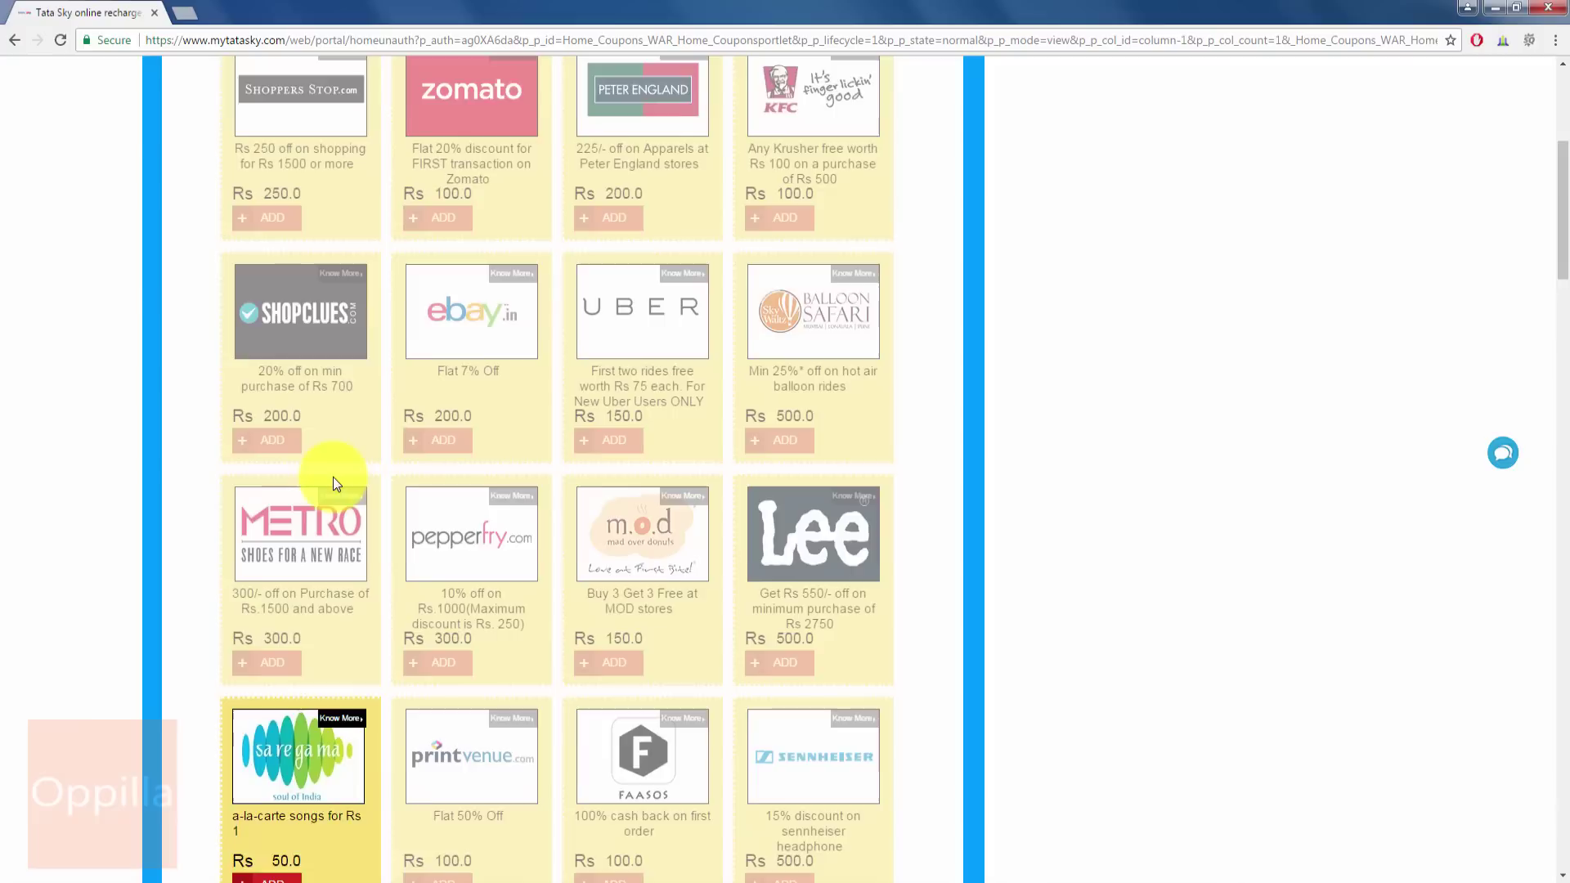
{"action": "scroll", "coordinate": [332, 478], "scroll_direction": "down", "scroll_amount": 12}
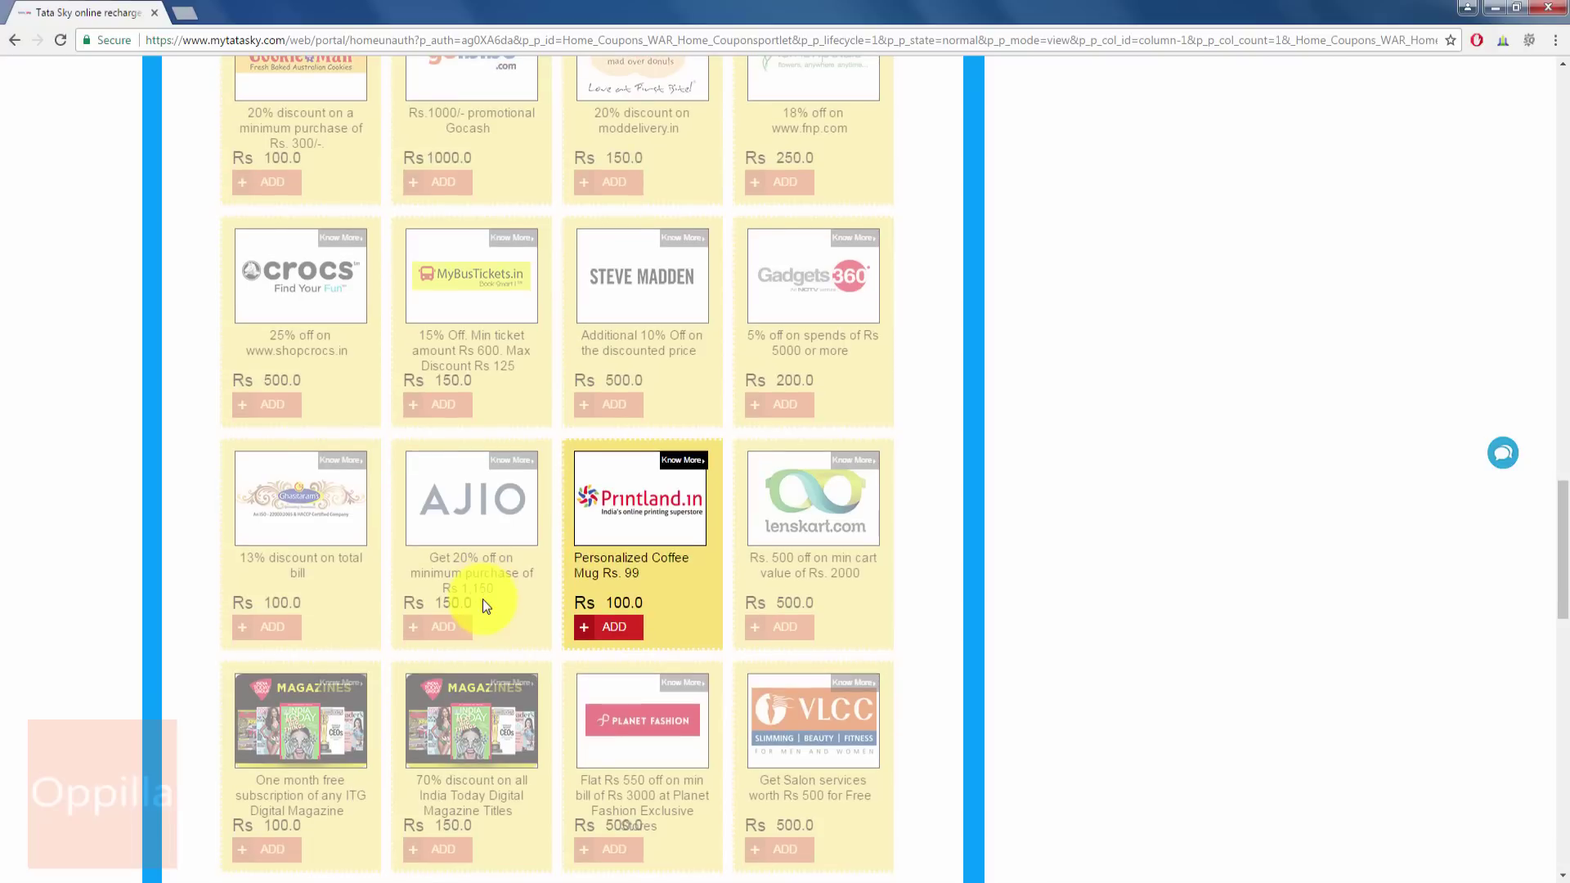
{"action": "scroll", "coordinate": [644, 506], "scroll_direction": "down", "scroll_amount": 3}
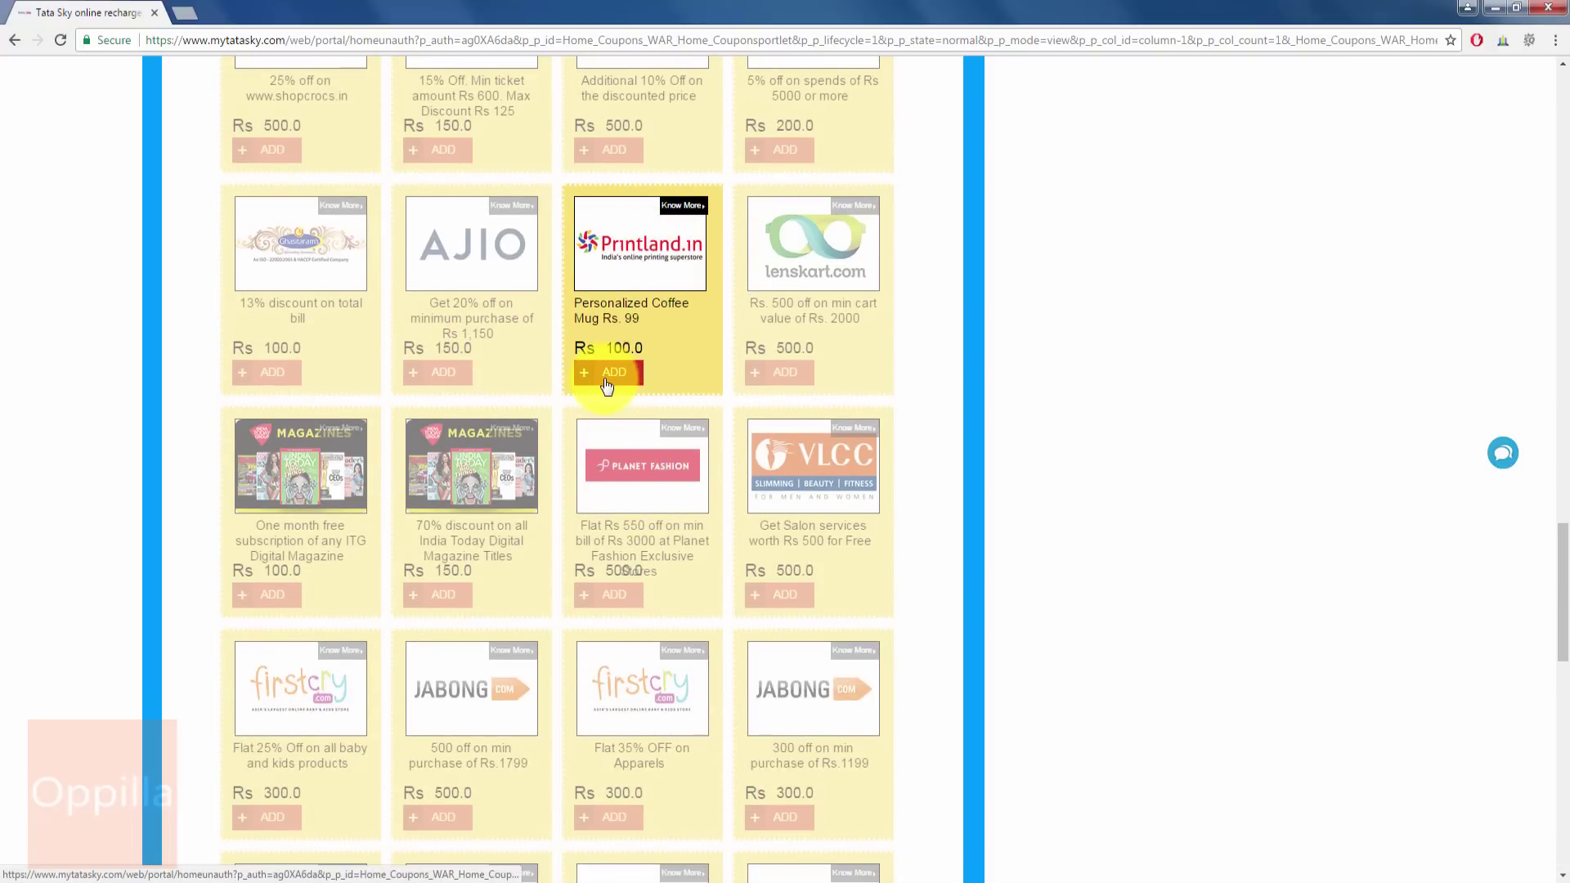
{"action": "scroll", "coordinate": [691, 414], "scroll_direction": "up", "scroll_amount": 18}
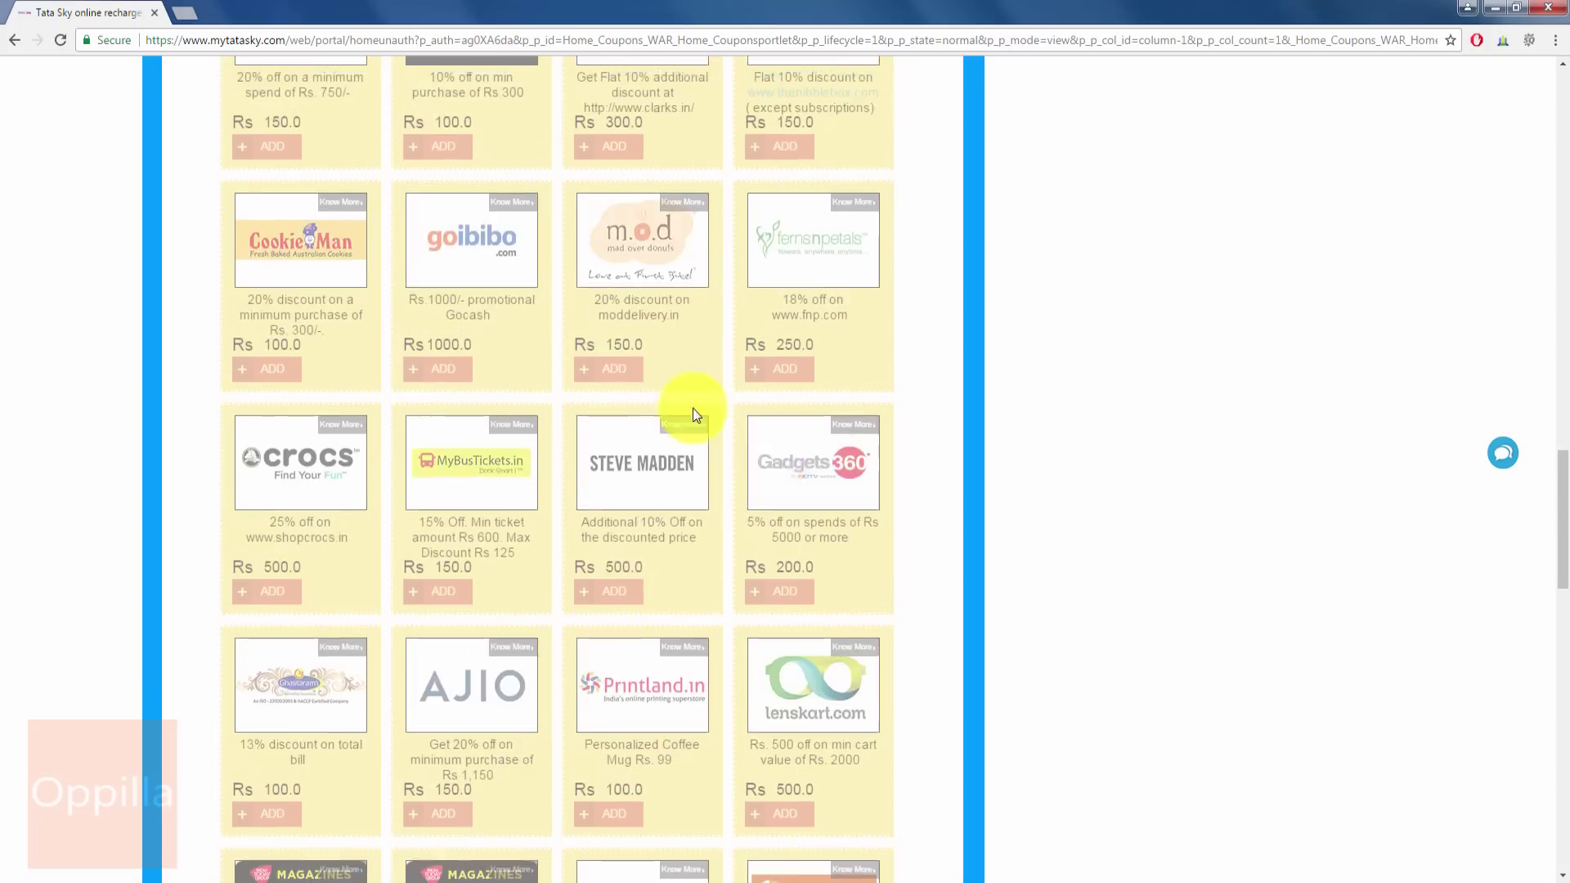
{"action": "scroll", "coordinate": [604, 391], "scroll_direction": "up", "scroll_amount": 12}
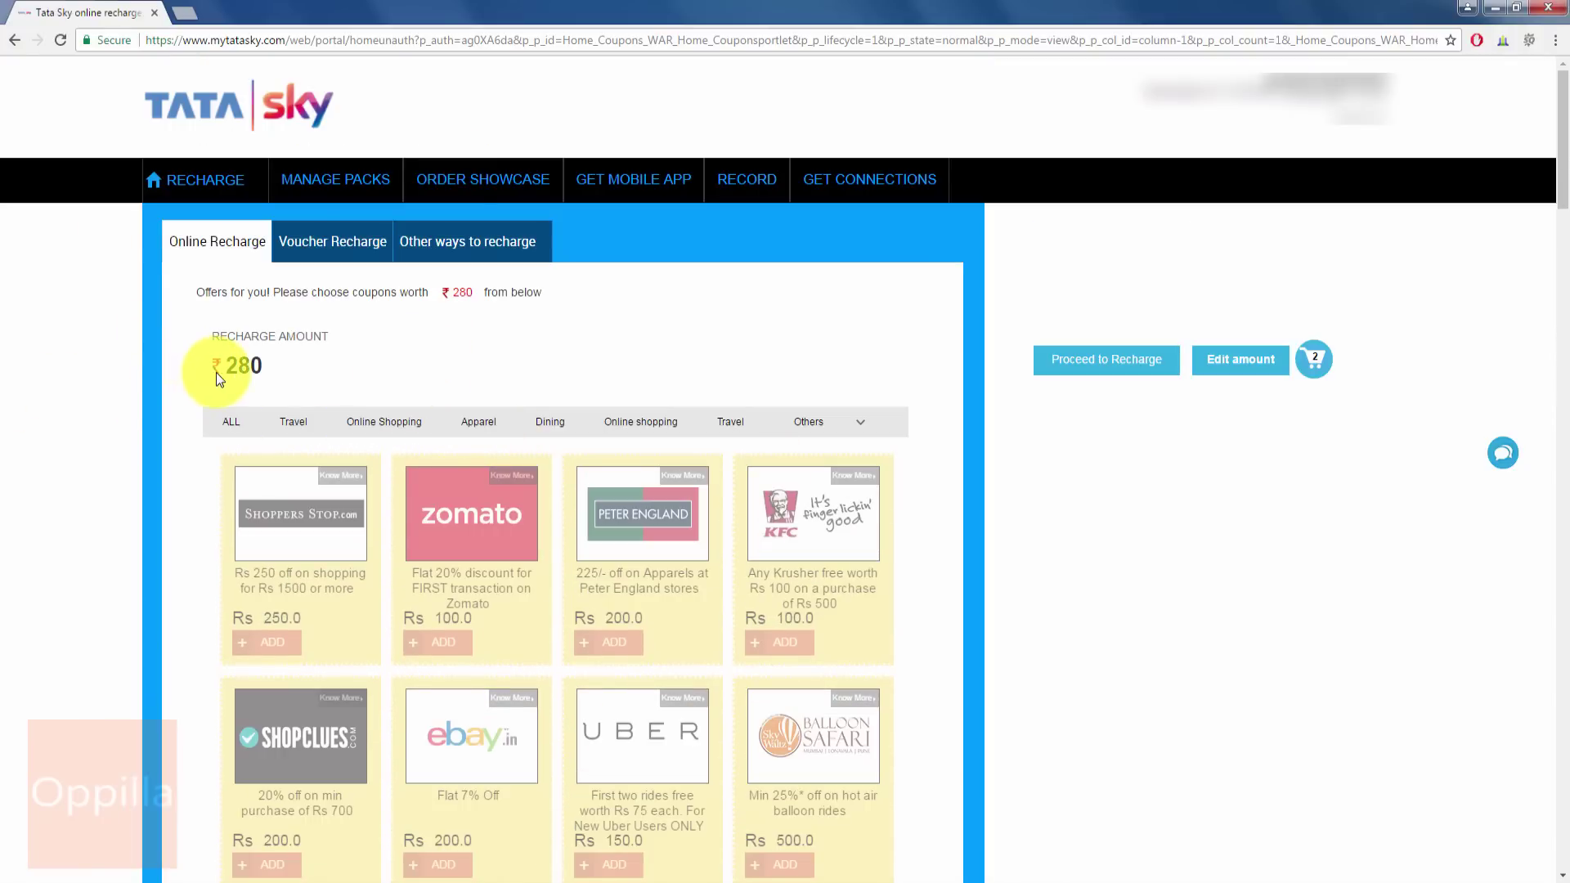
{"action": "left_click", "coordinate": [230, 422]}
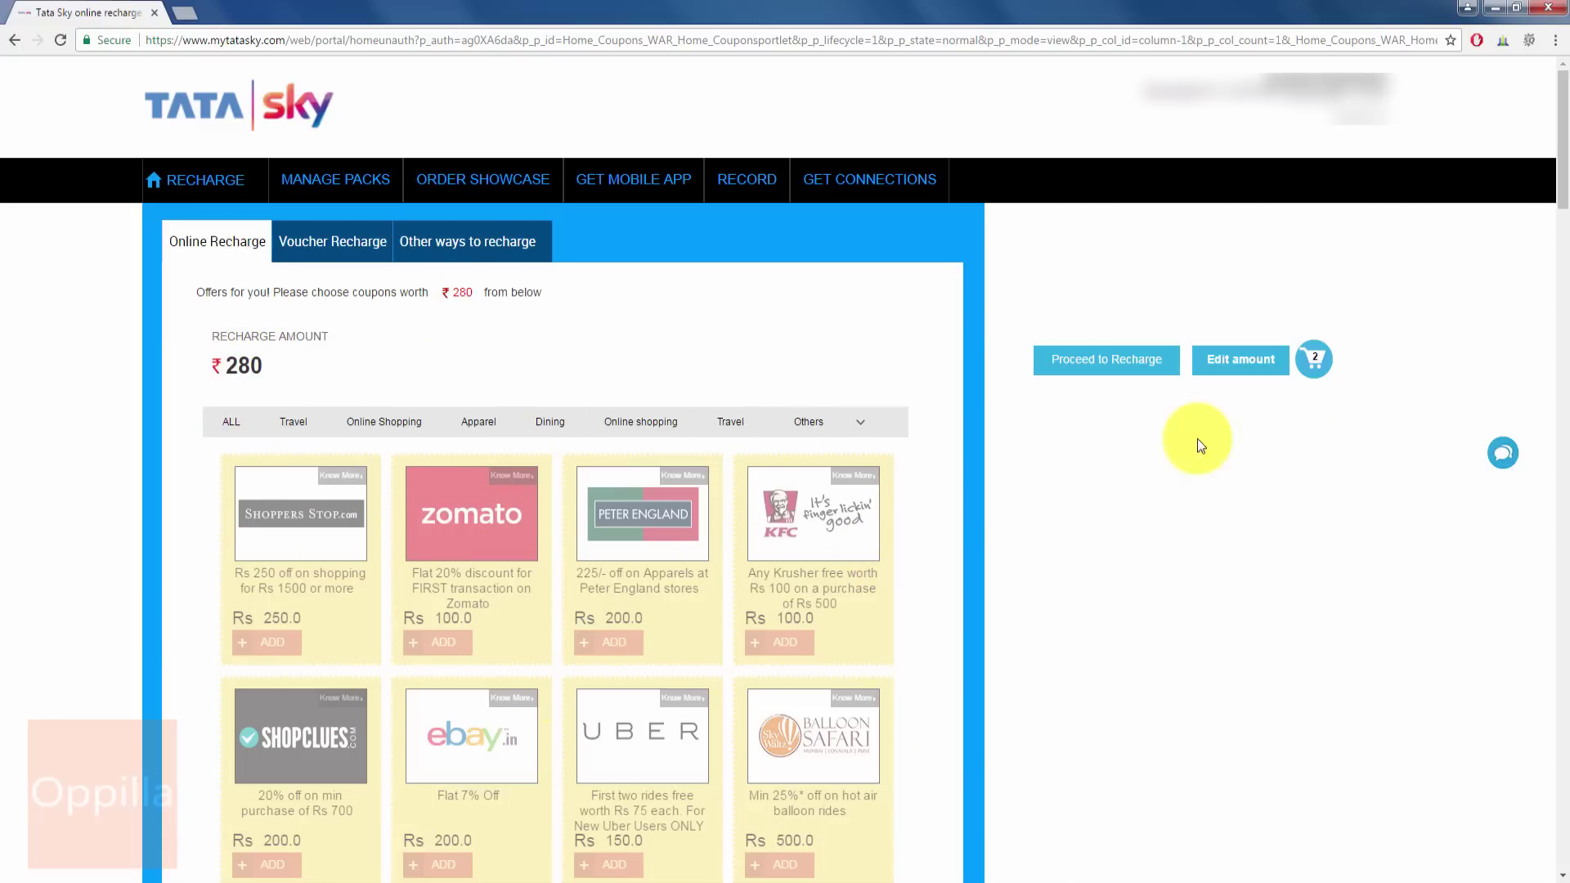
- Choose a Visa credit card as the payment method and continue to the BillDesk payment
{"action": "left_click", "coordinate": [1098, 375]}
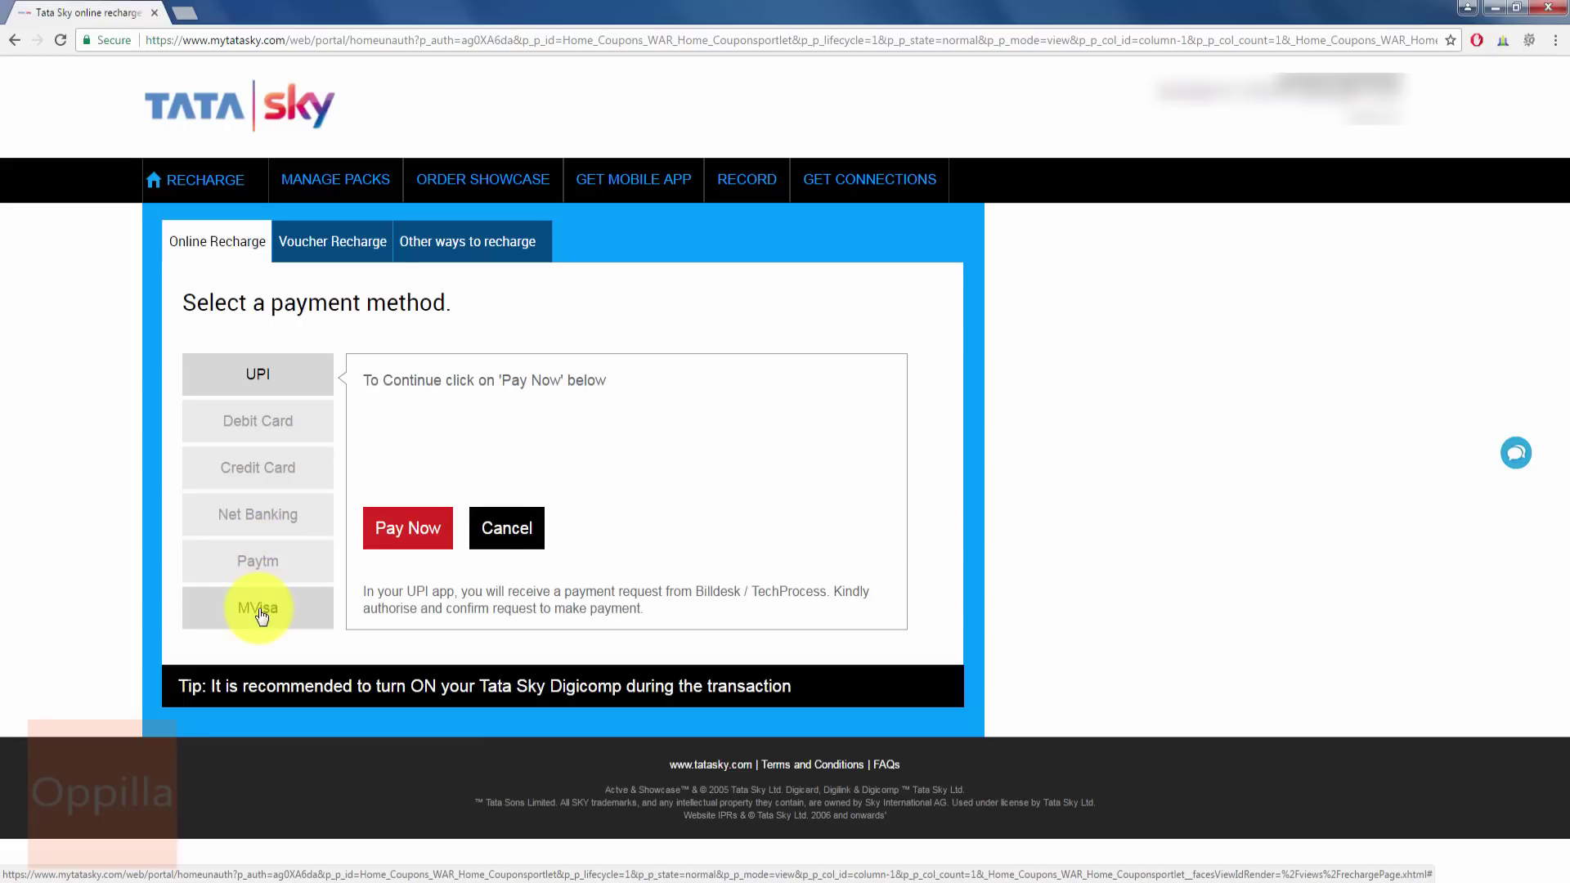
{"action": "left_click", "coordinate": [260, 474]}
{"action": "left_click", "coordinate": [490, 443]}
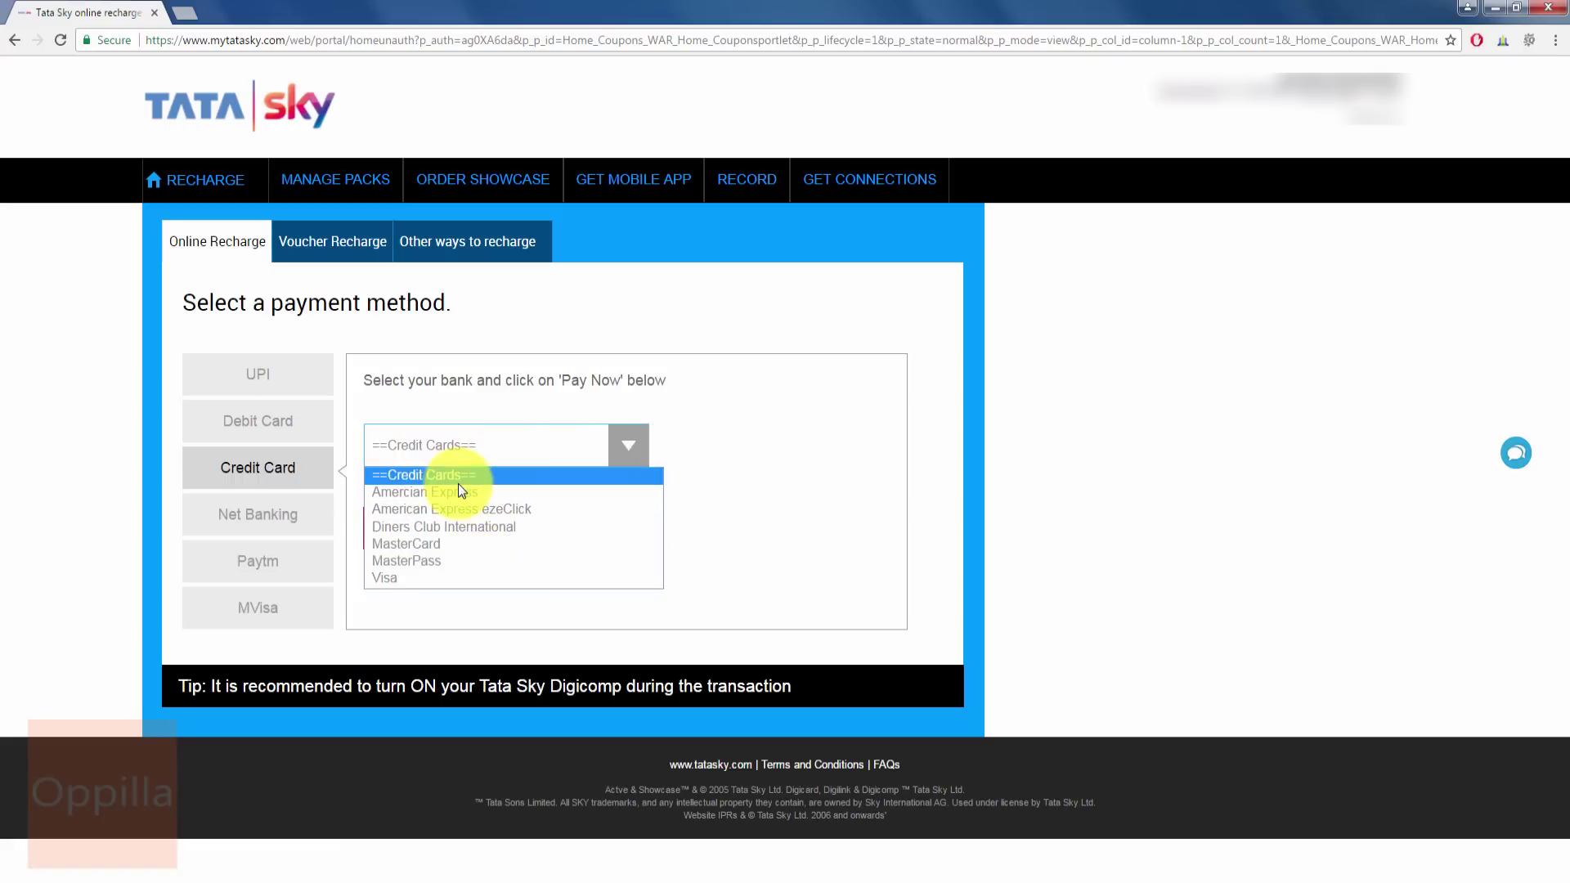
{"action": "left_click", "coordinate": [431, 579]}
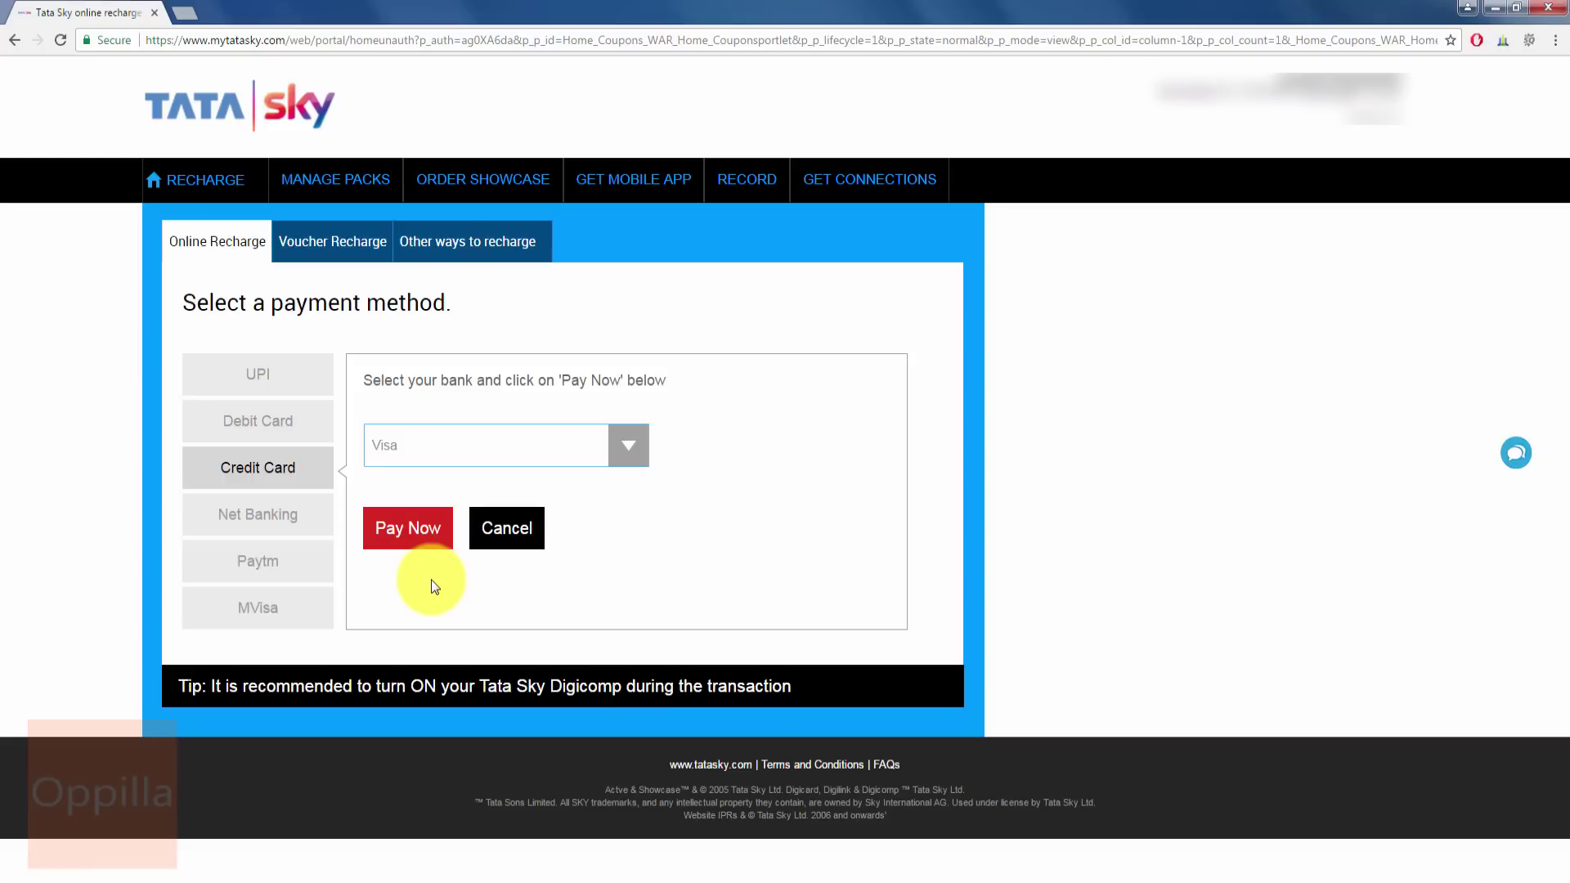
{"action": "left_click", "coordinate": [398, 530]}
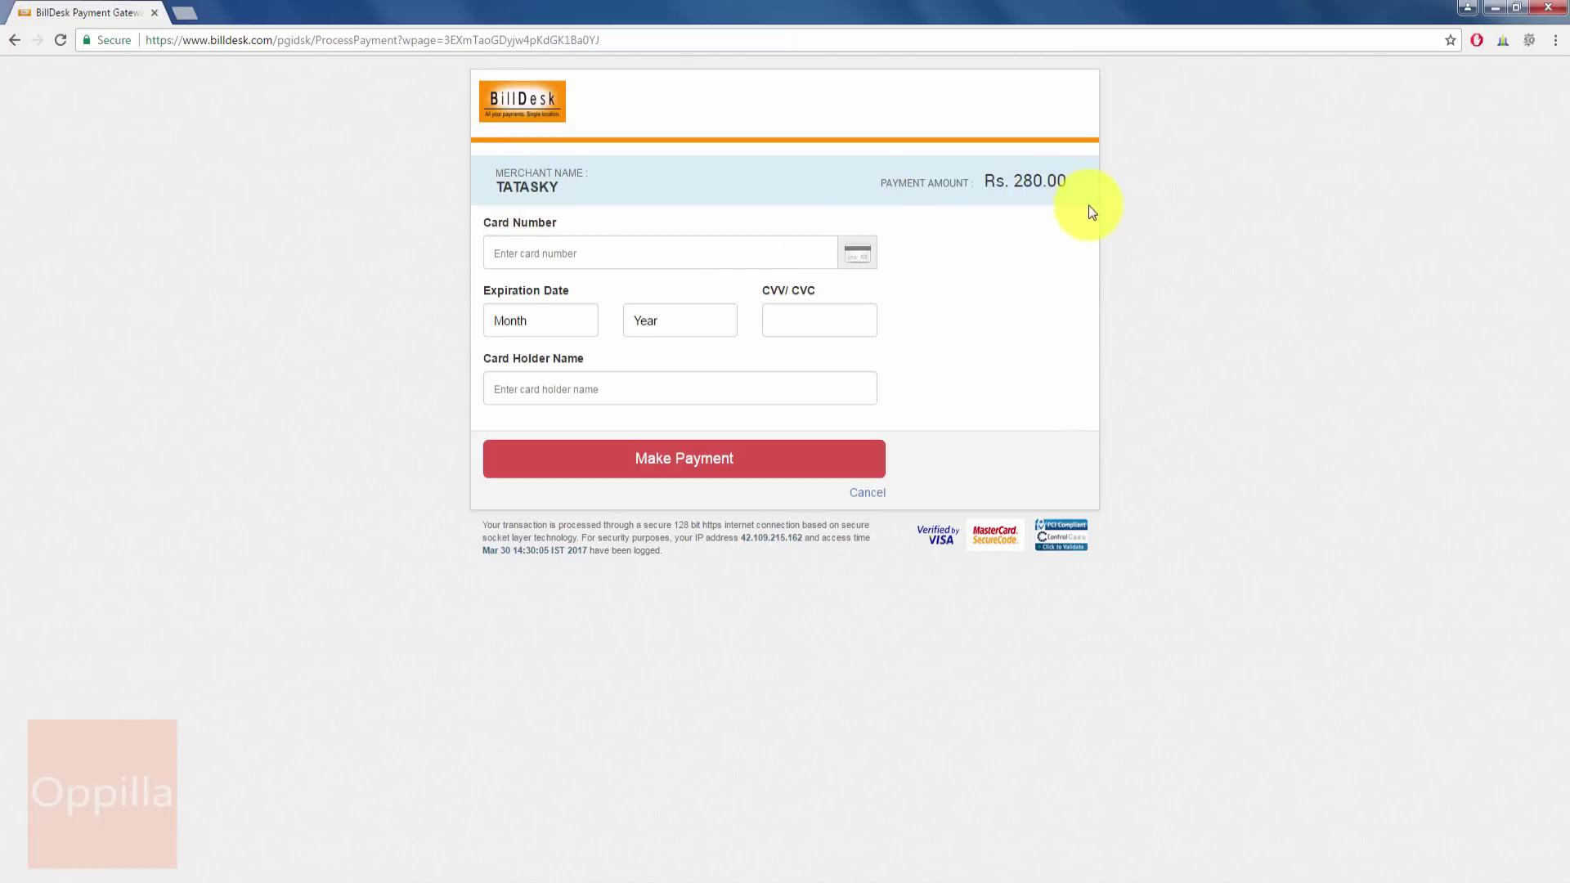
- Enter the card number and select the card's expiry month and year on BillDesk
{"action": "left_click", "coordinate": [662, 262]}
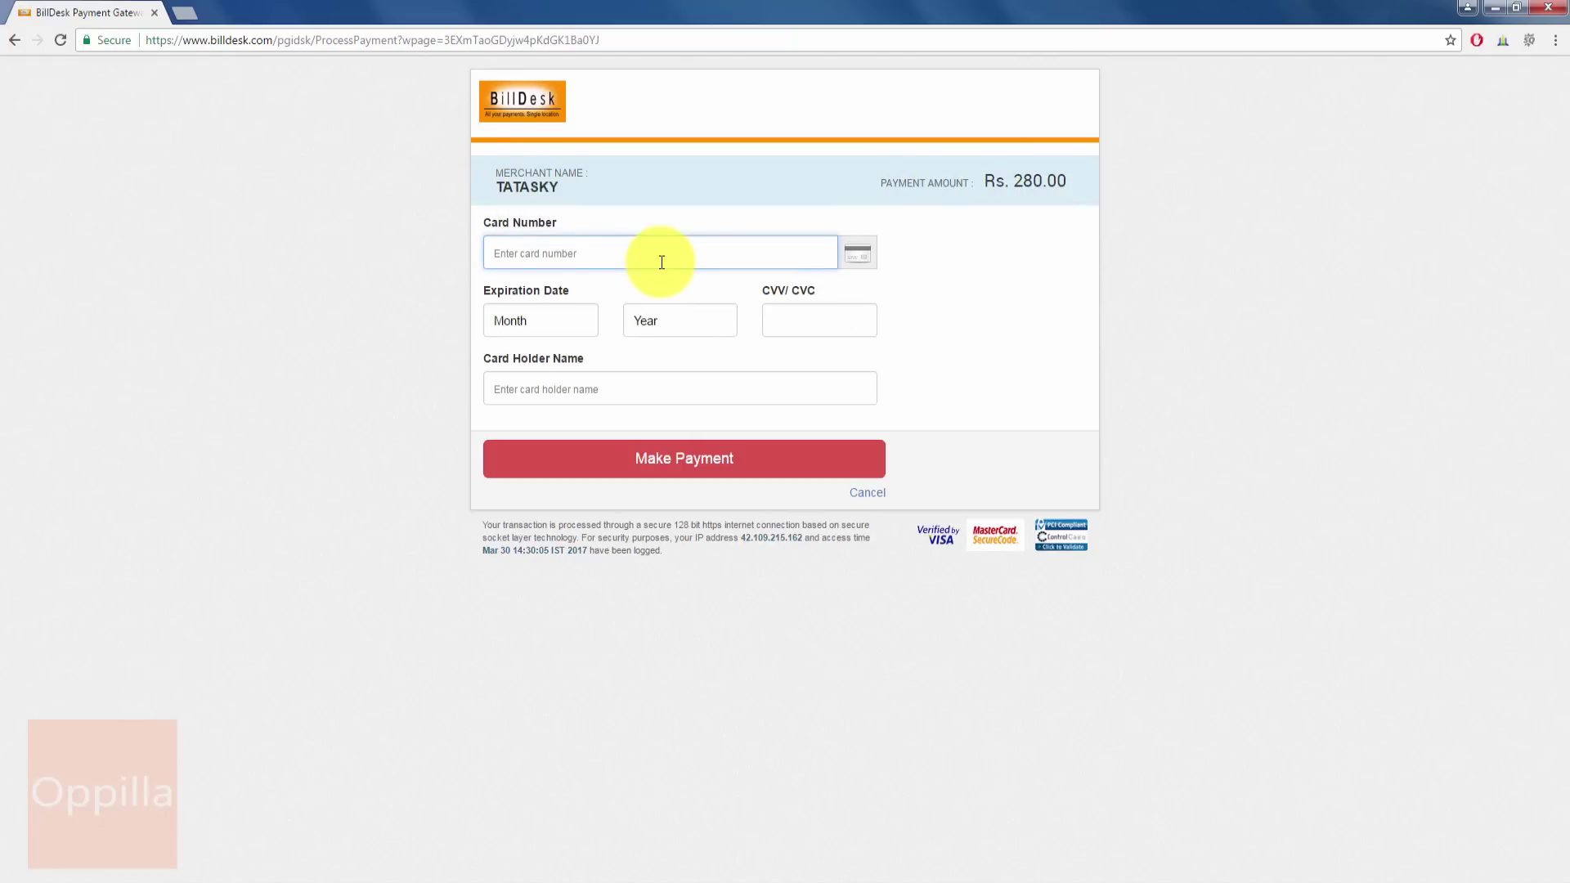
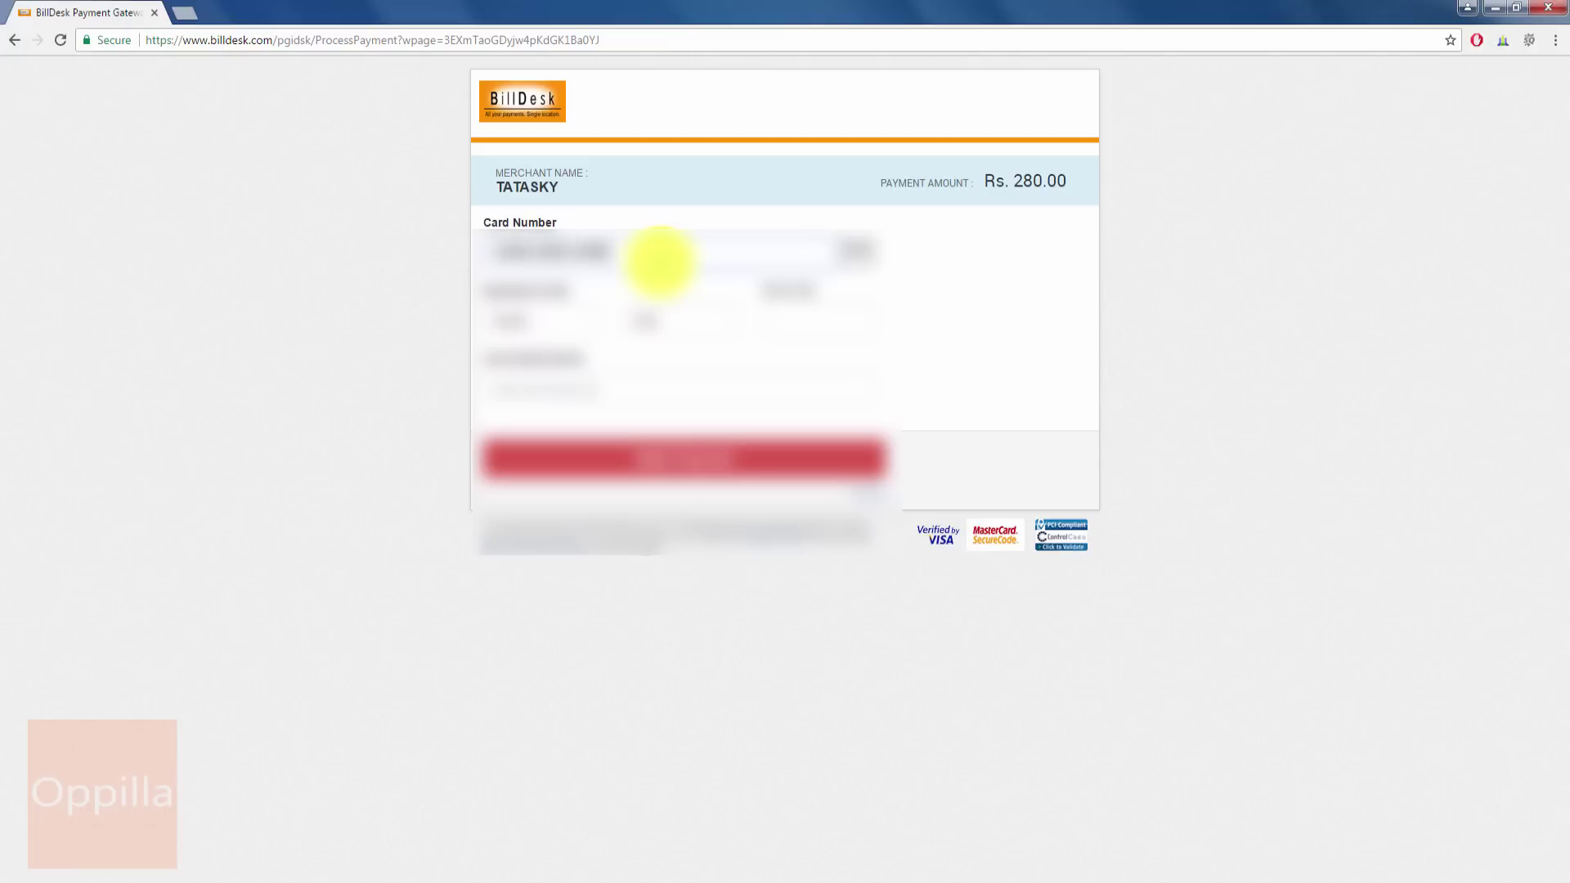
{"action": "left_click", "coordinate": [531, 314]}
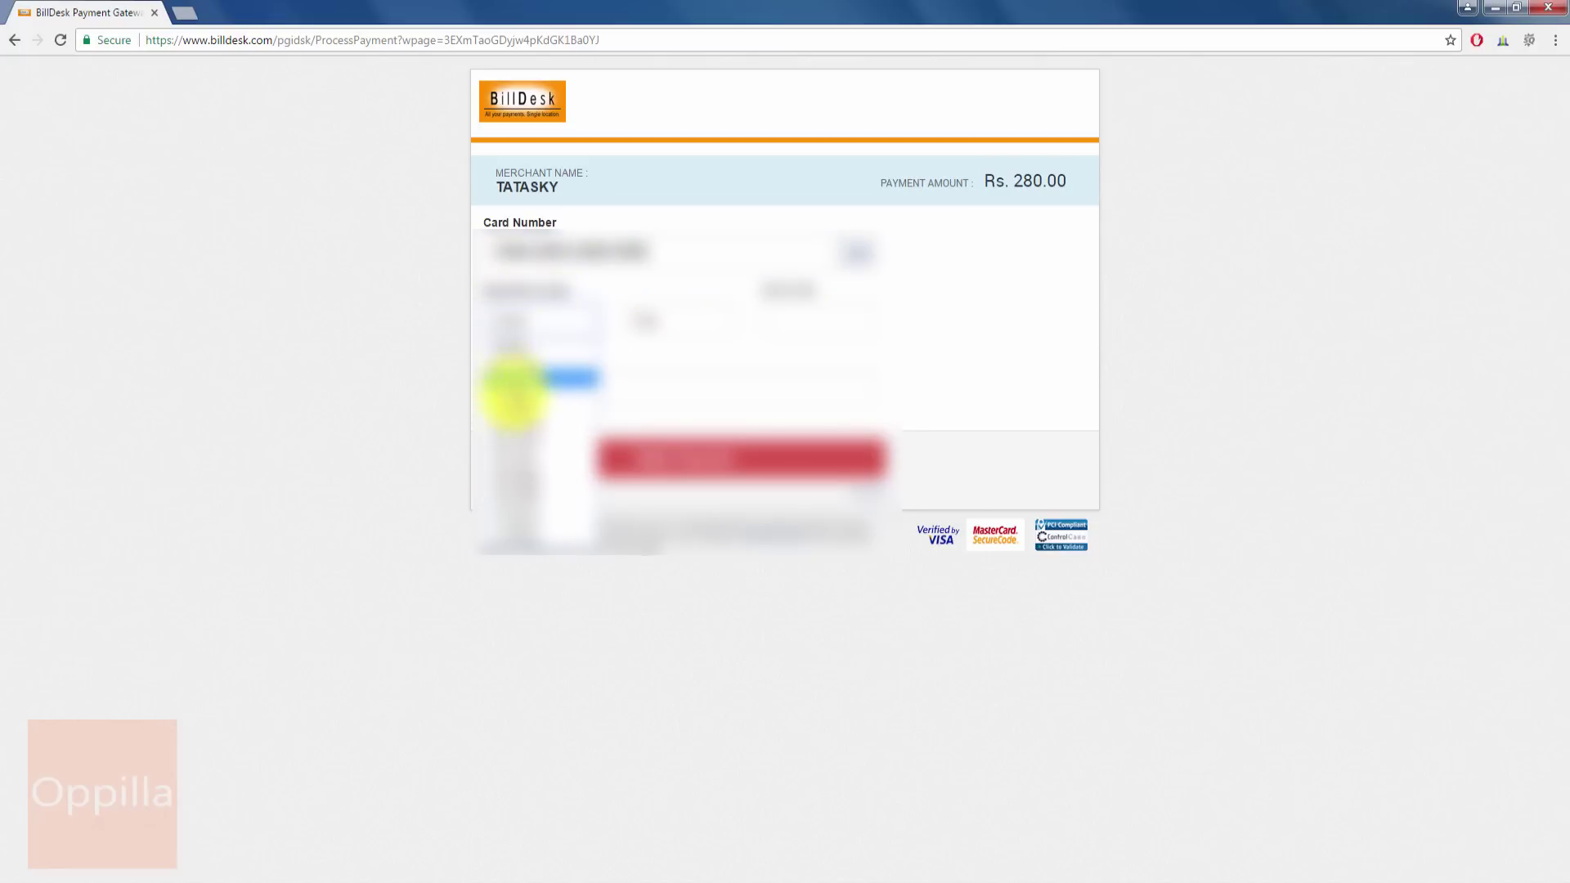
{"action": "left_click", "coordinate": [516, 425]}
{"action": "left_click", "coordinate": [671, 321]}
{"action": "left_click", "coordinate": [675, 378]}
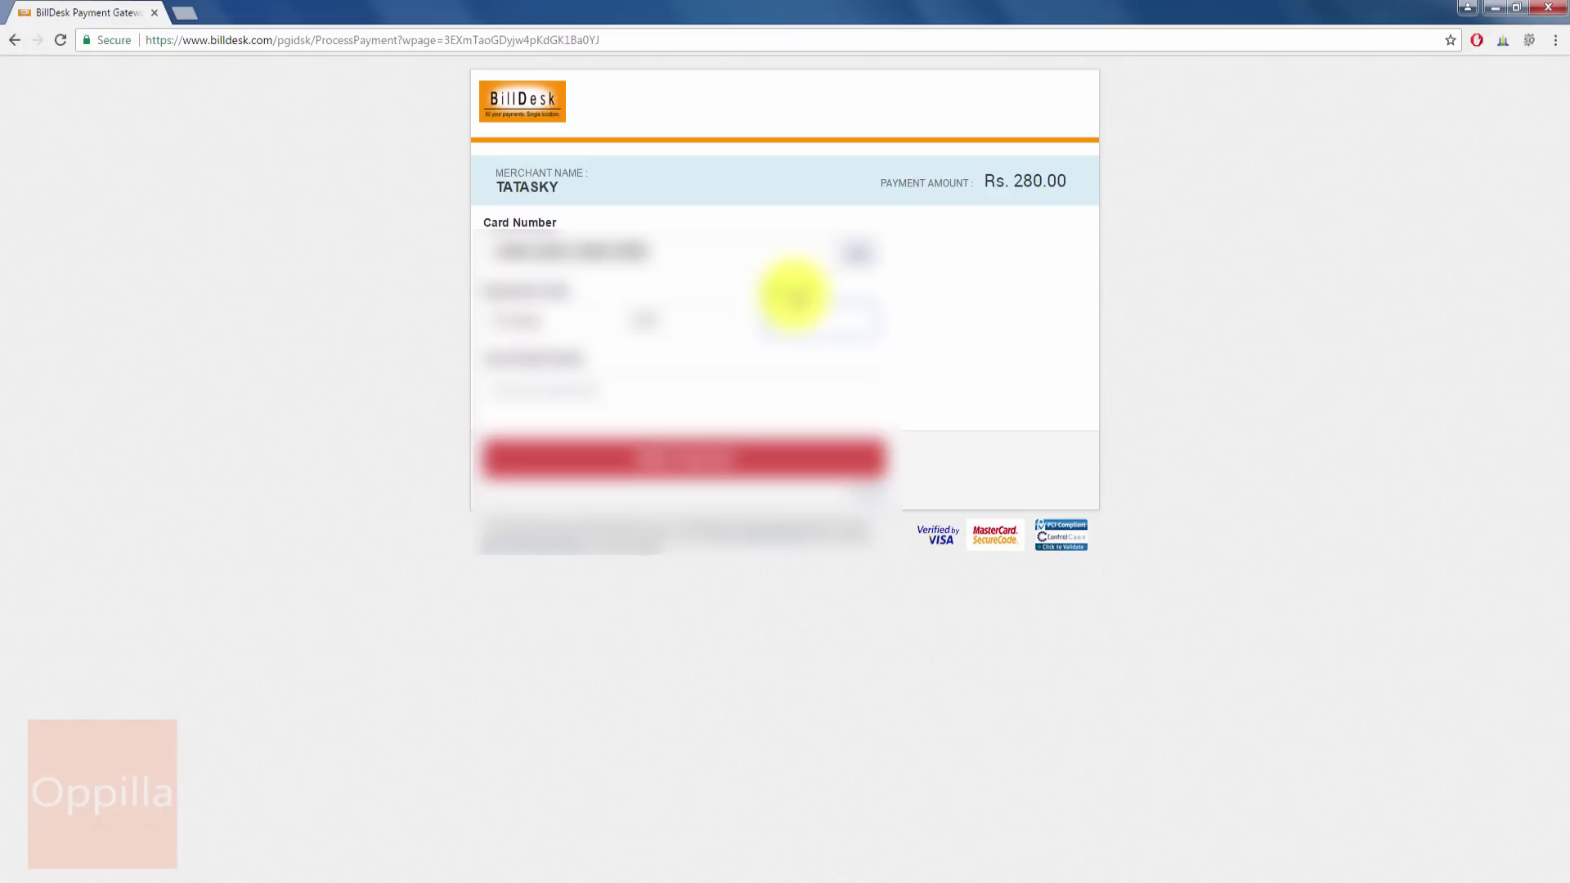
- Fill in the card holder's name and submit the Rs. 280.00 card payment
{"action": "left_click", "coordinate": [738, 385]}
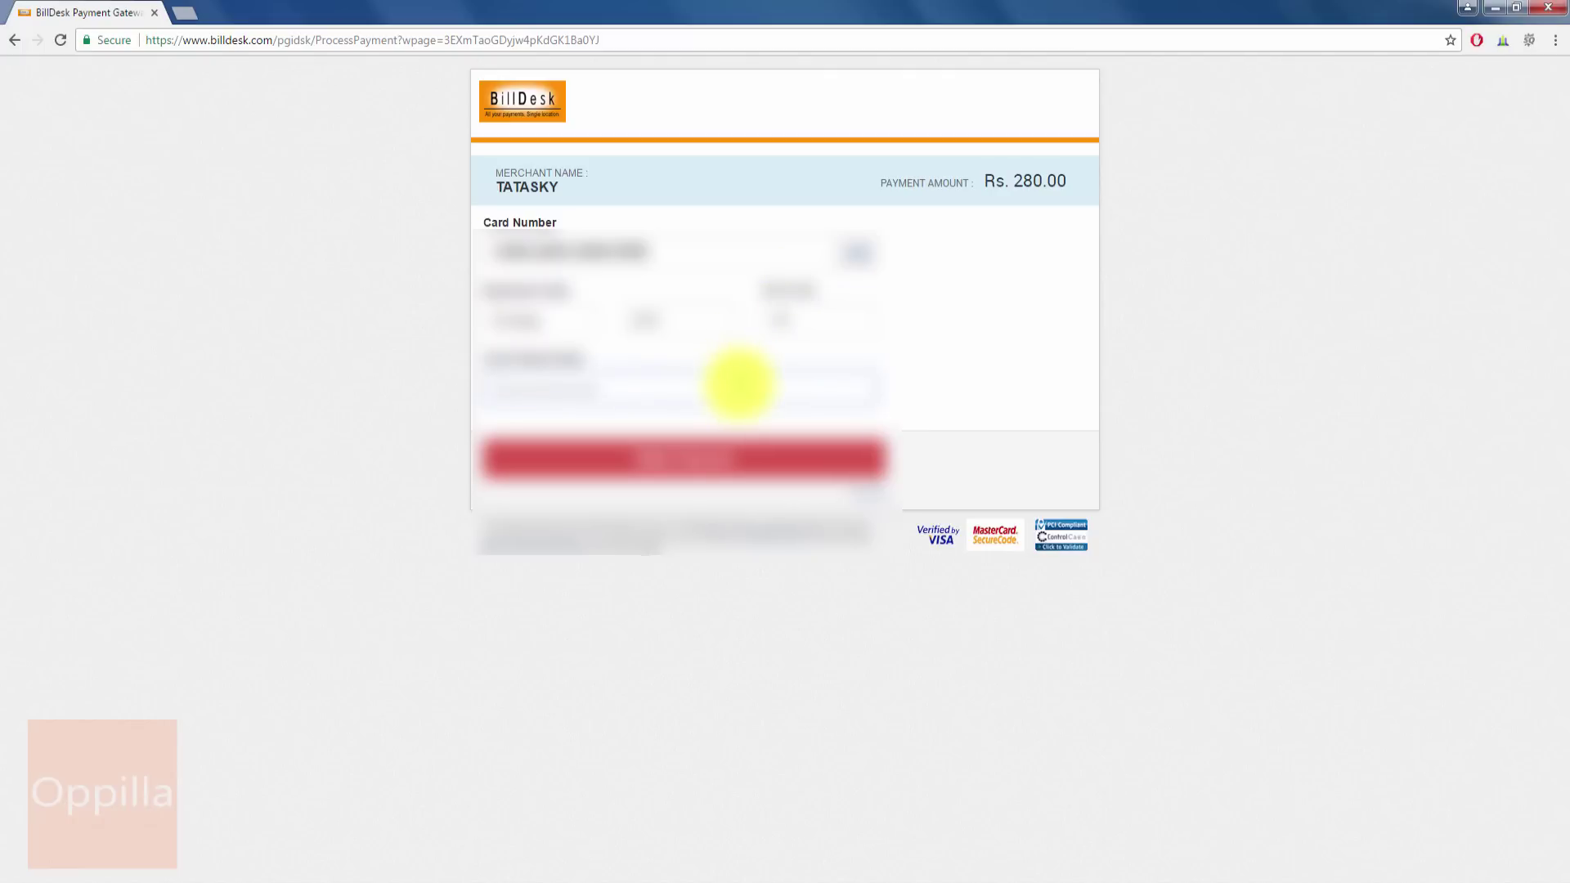
{"action": "type", "text": "ANIMESH"}
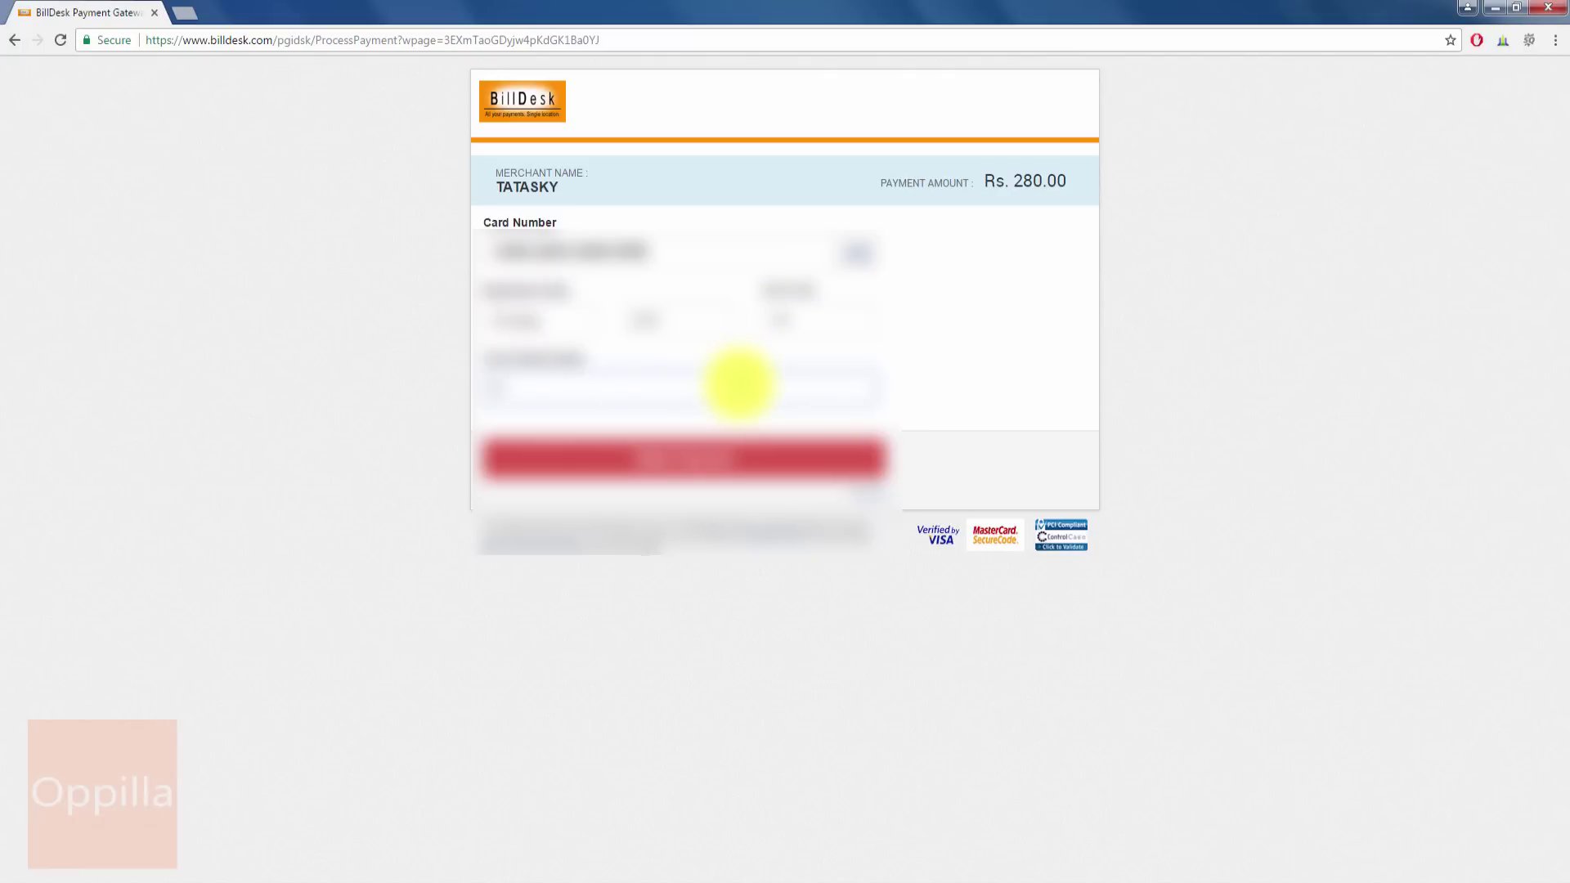
{"action": "type", "text": " KU"}
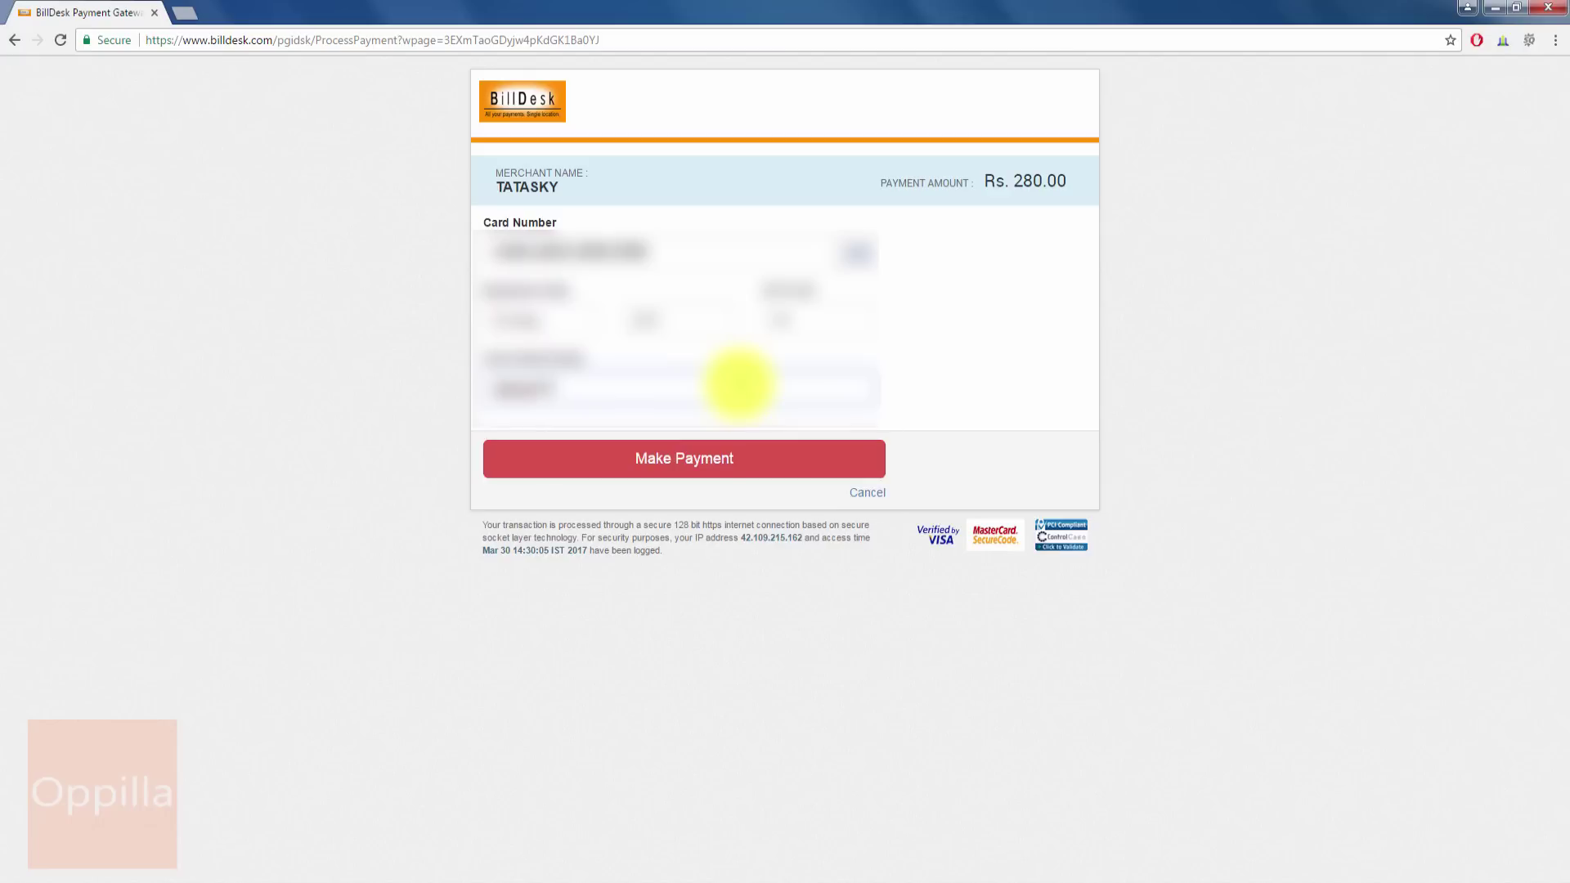
{"action": "left_click", "coordinate": [710, 458]}
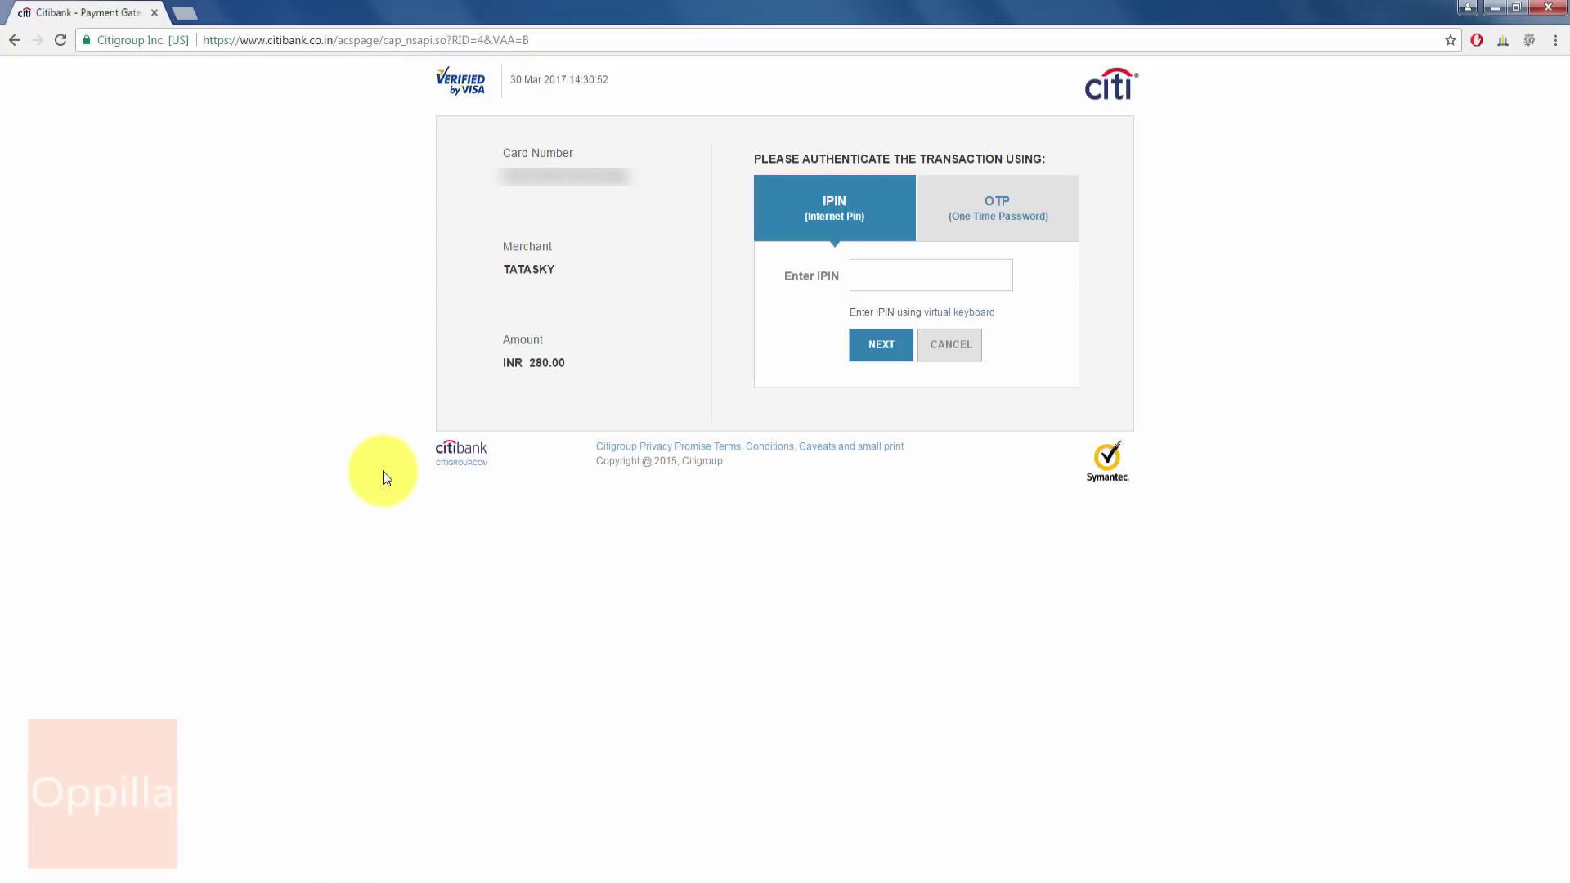
- Enter the Internet PIN in the Citibank Payment Gateway IPIN field
{"action": "left_click", "coordinate": [914, 274]}
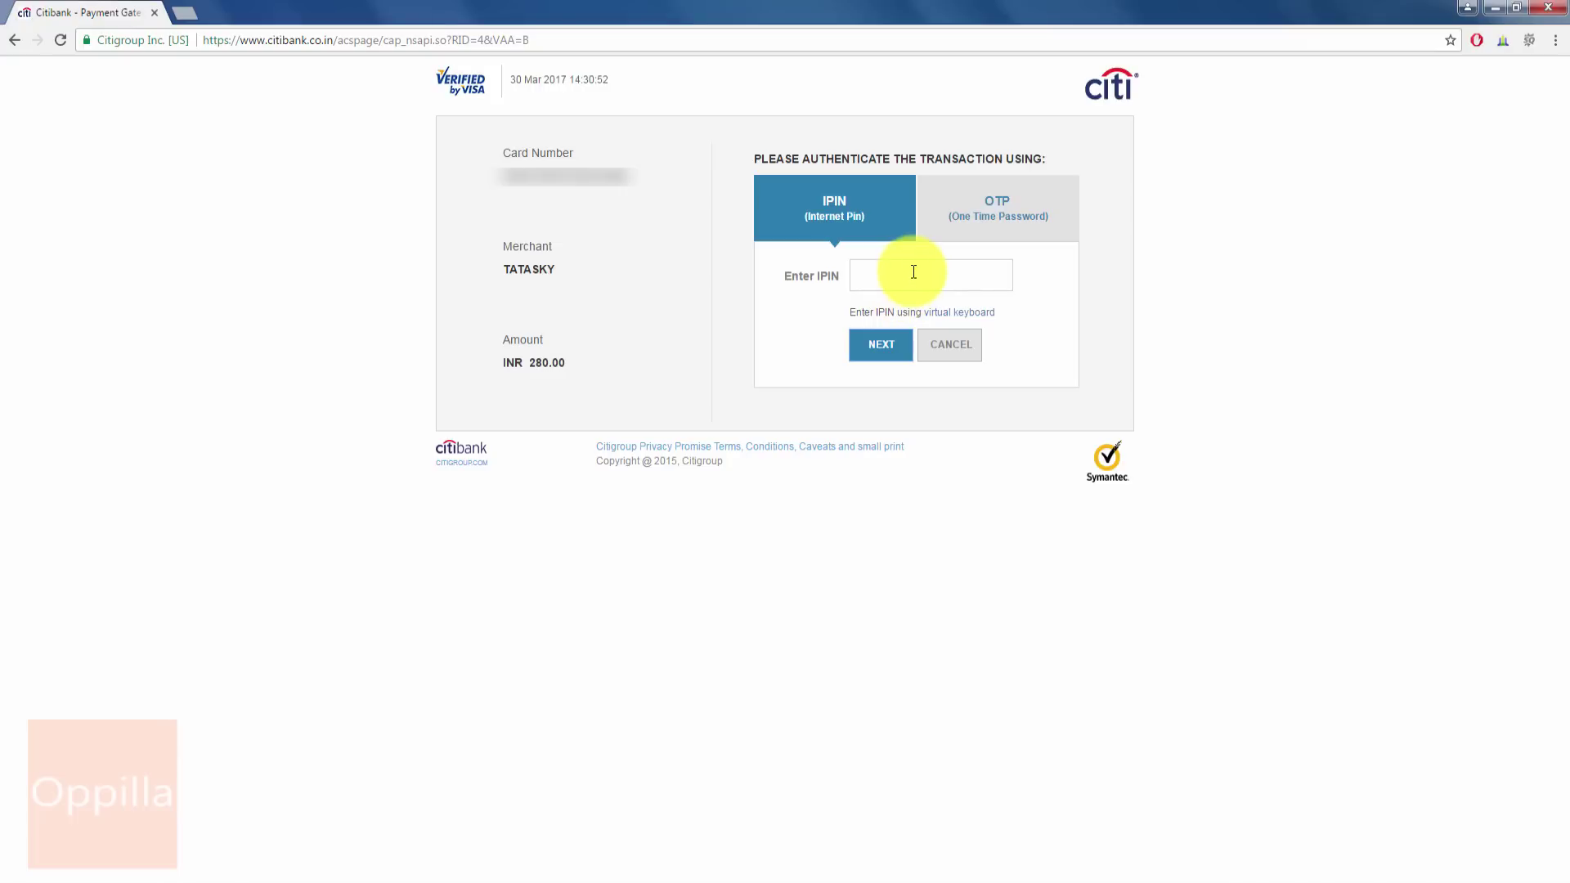
{"action": "type", "text": "•••••••"}
- Submit the Internet PIN so Citibank authenticates the INR 280.00 payment
{"action": "left_click", "coordinate": [878, 347]}
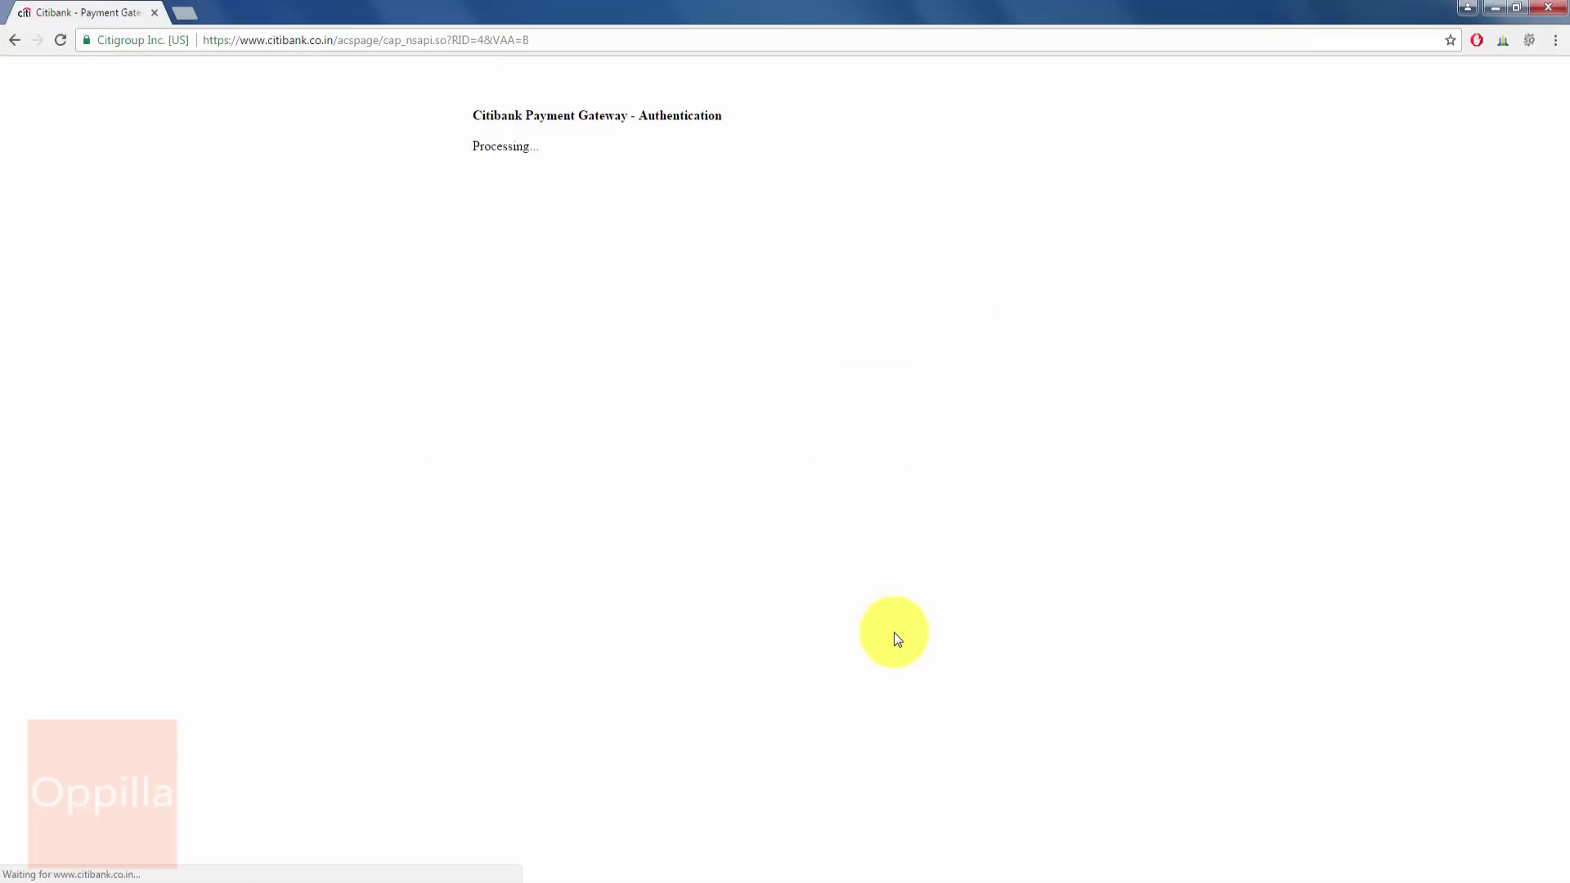